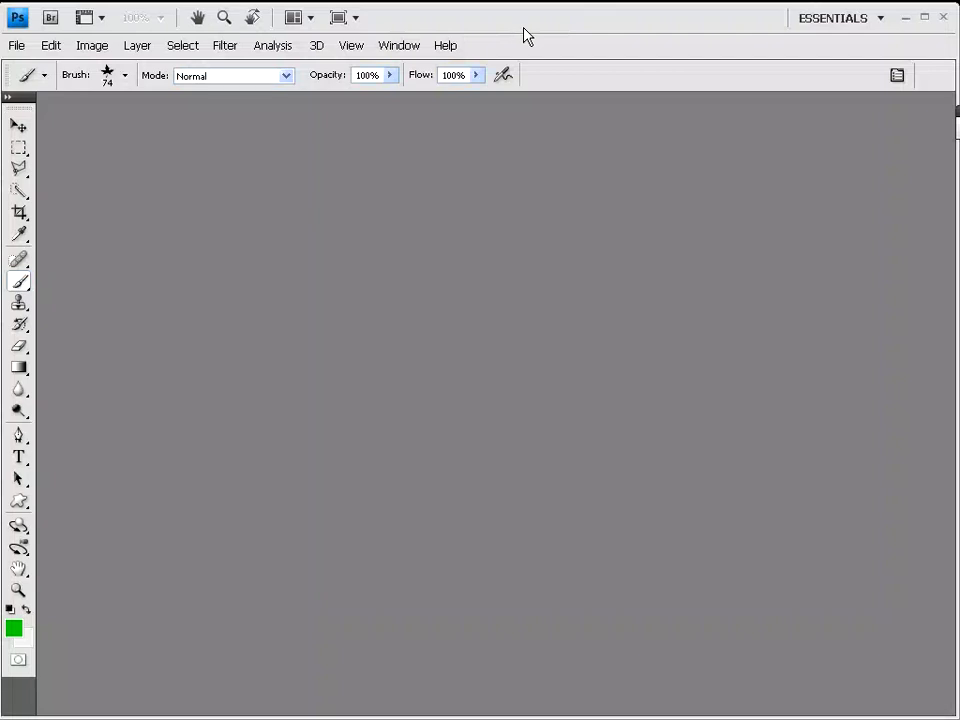
# Step: Create a new document named headPage, 980×100 px at 72 ppi, with a transparent background
pyautogui.click(17, 45)
pyautogui.click(32, 64)
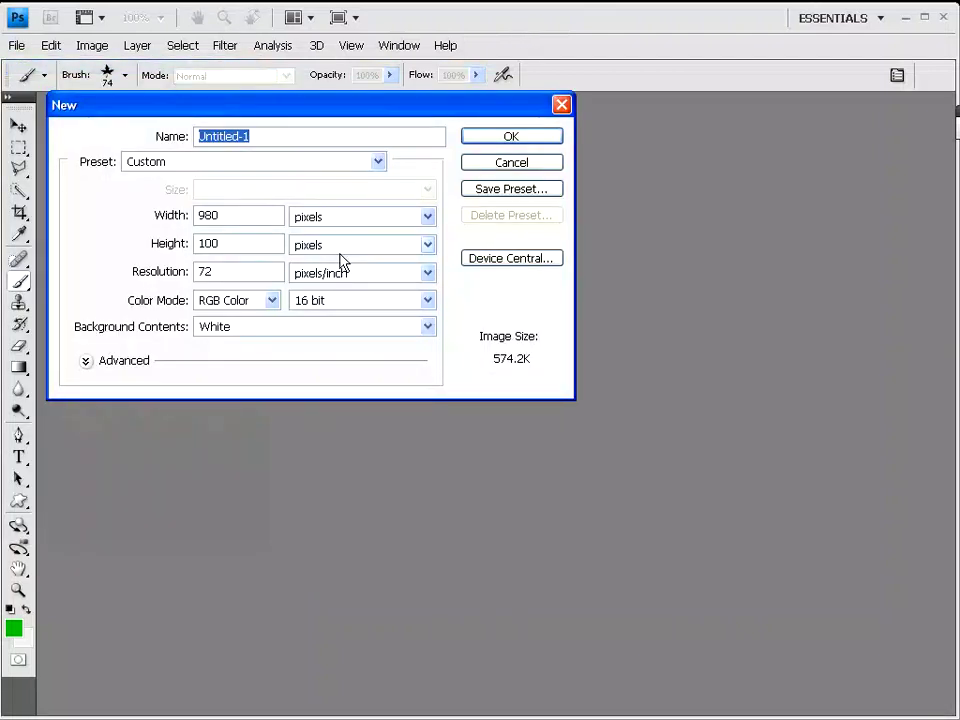
pyautogui.write('headPage')
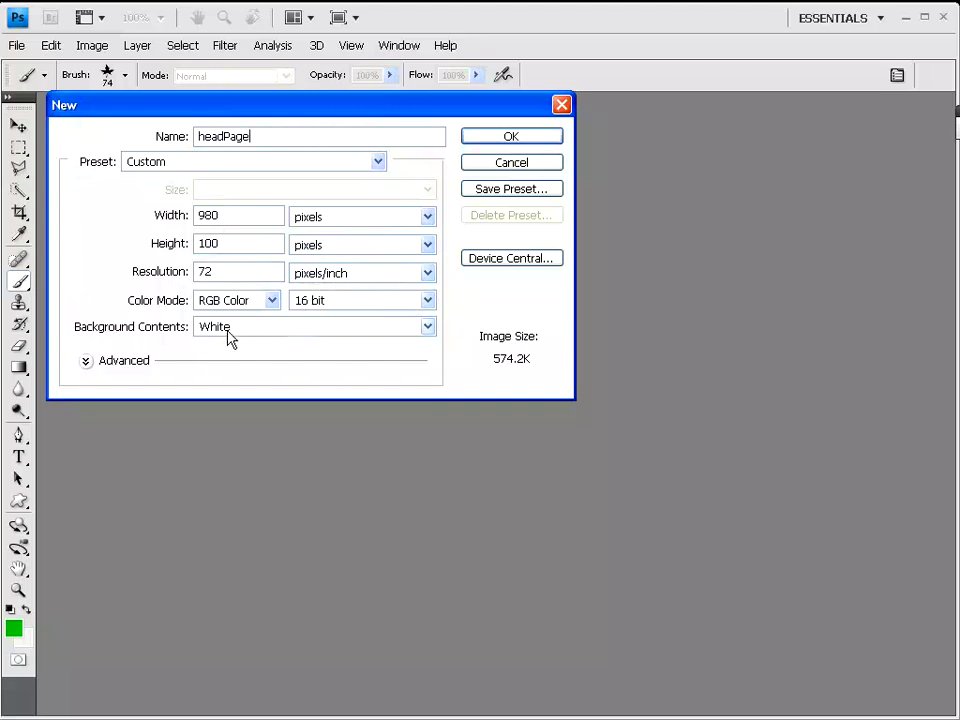
pyautogui.click(424, 326)
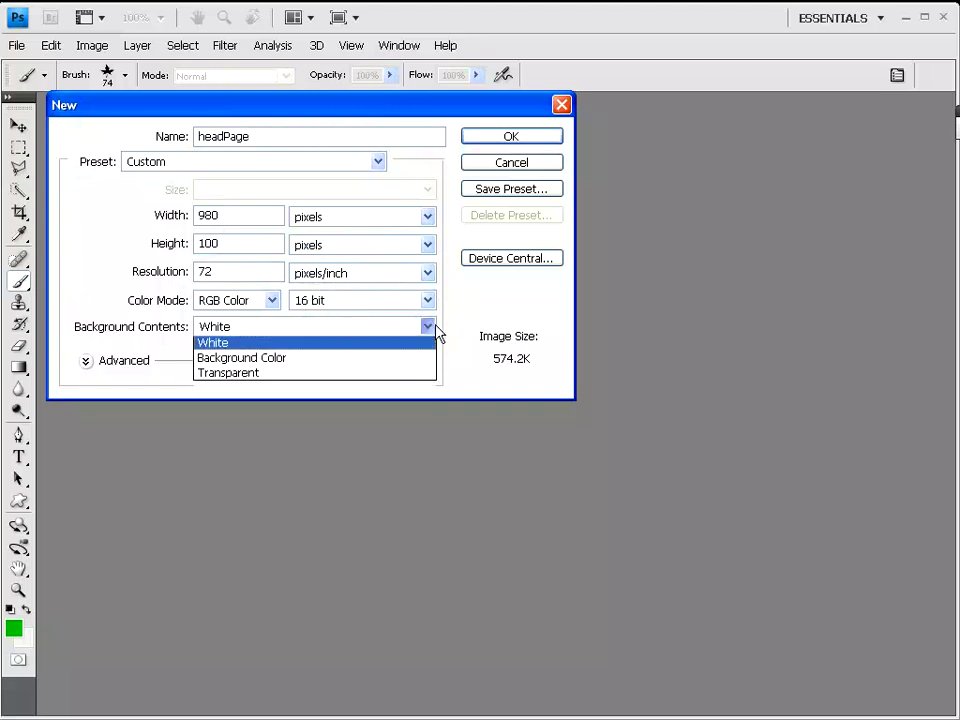
pyautogui.click(416, 376)
# Step: Create the headPage document and set the Type tool colour to dark brown
pyautogui.click(511, 138)
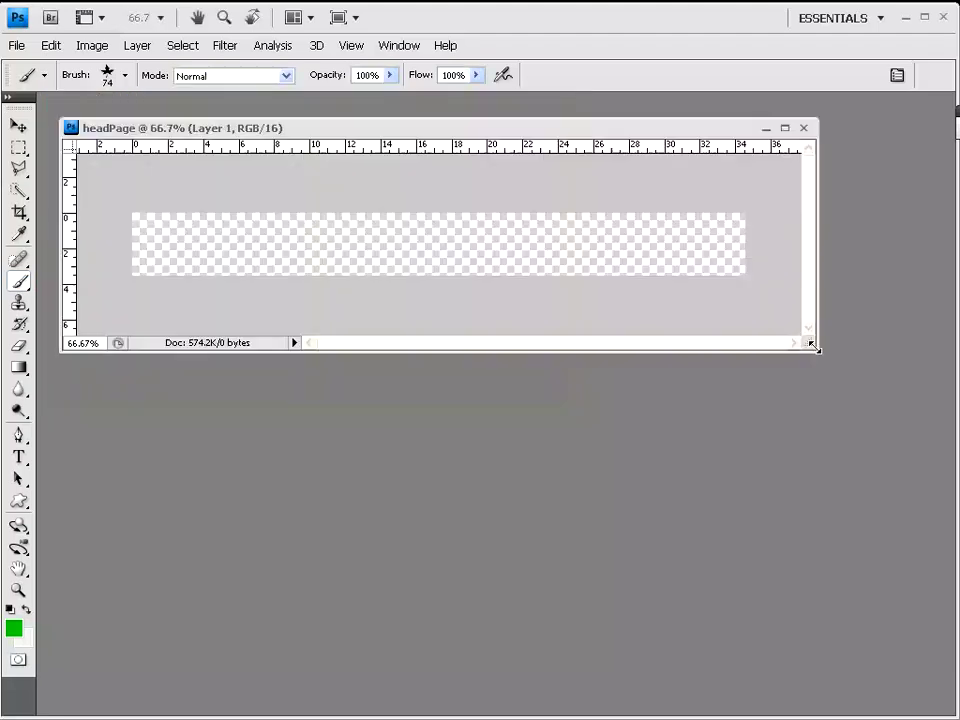
pyautogui.moveTo(503, 133); pyautogui.dragTo(481, 121)
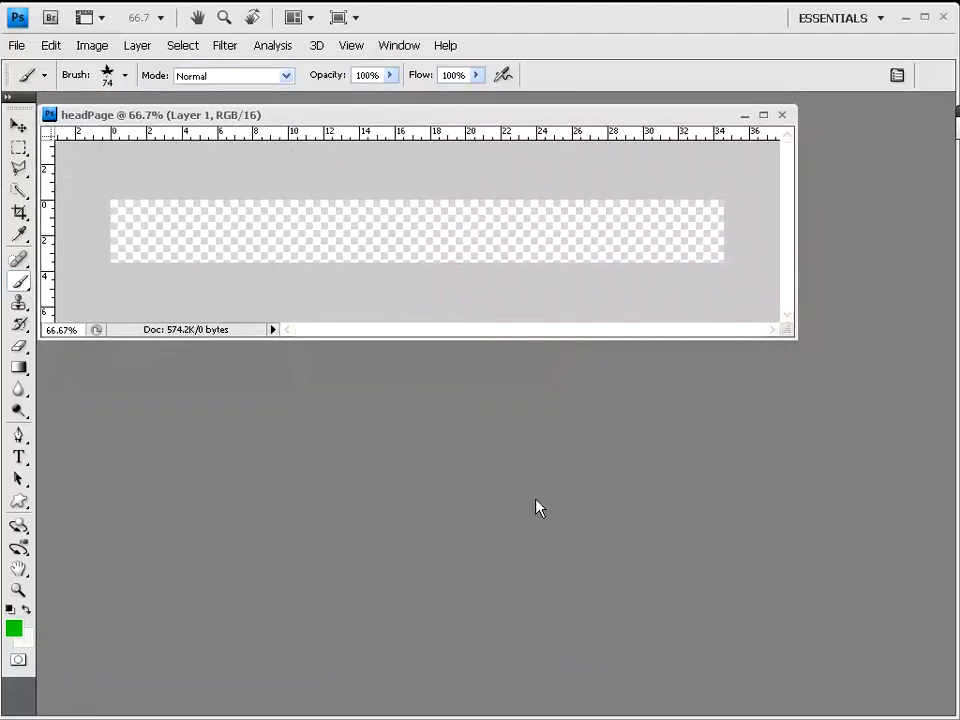
pyautogui.press('F7')
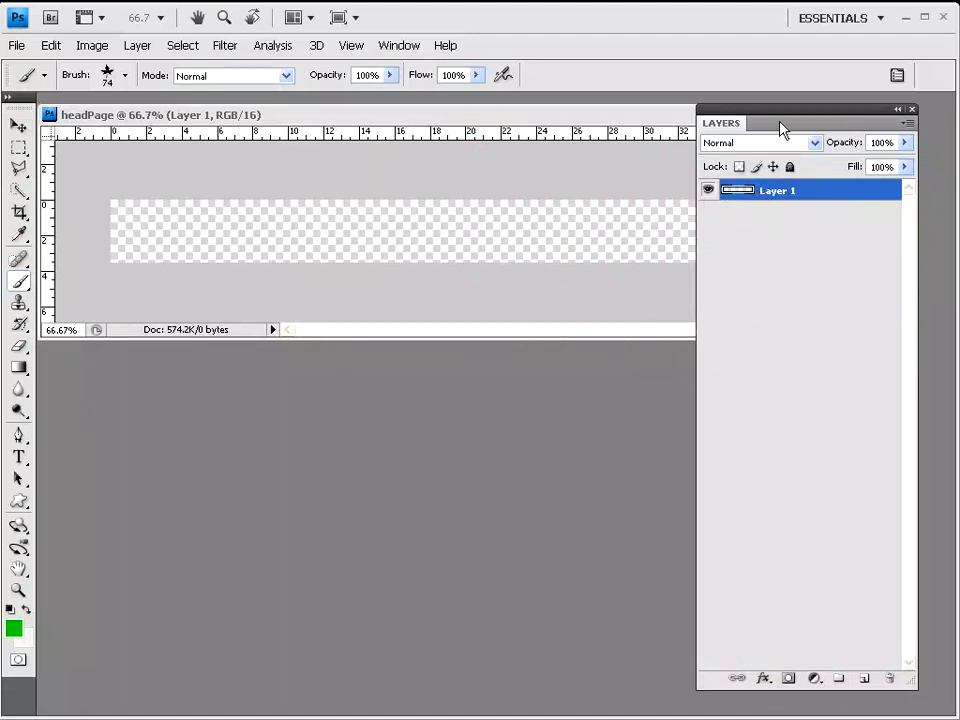
pyautogui.press('F7')
pyautogui.click(18, 457)
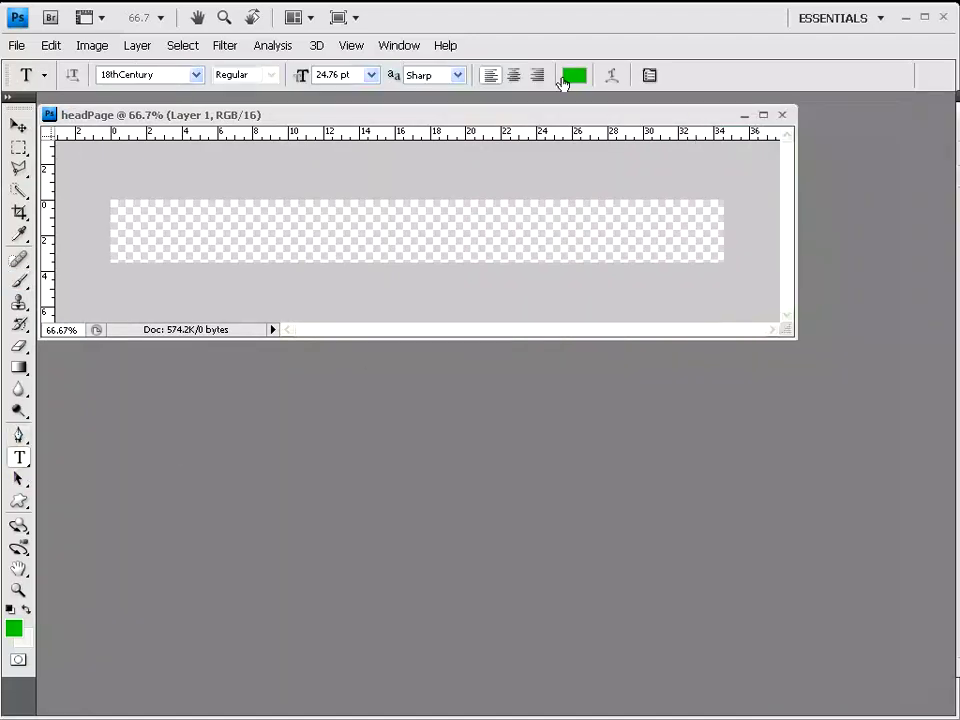
pyautogui.click(573, 76)
pyautogui.moveTo(643, 383); pyautogui.dragTo(433, 260)
pyautogui.moveTo(298, 493)
pyautogui.mouseDown()
pyautogui.moveTo(439, 461)
pyautogui.moveTo(442, 450)
pyautogui.mouseUp()
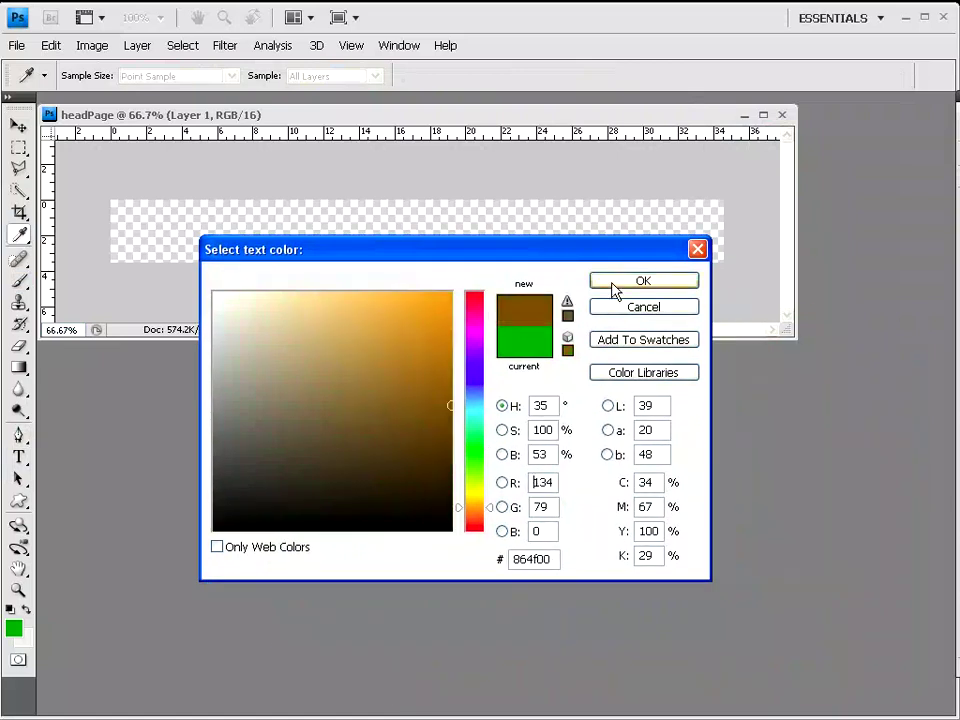
pyautogui.click(616, 285)
# Step: Type 'ASA STUDIO HOME PAGE', enlarge it to 71.76 pt, and move it toward the left
pyautogui.click(329, 243)
pyautogui.write('احمد')
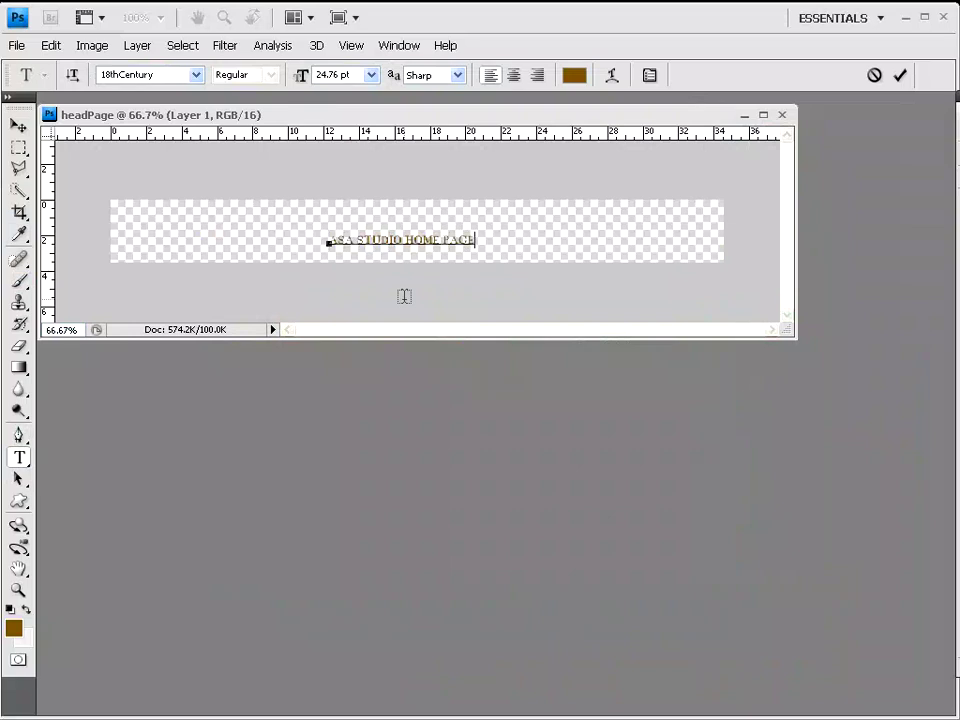
pyautogui.hotkey('ctrl', 'a')
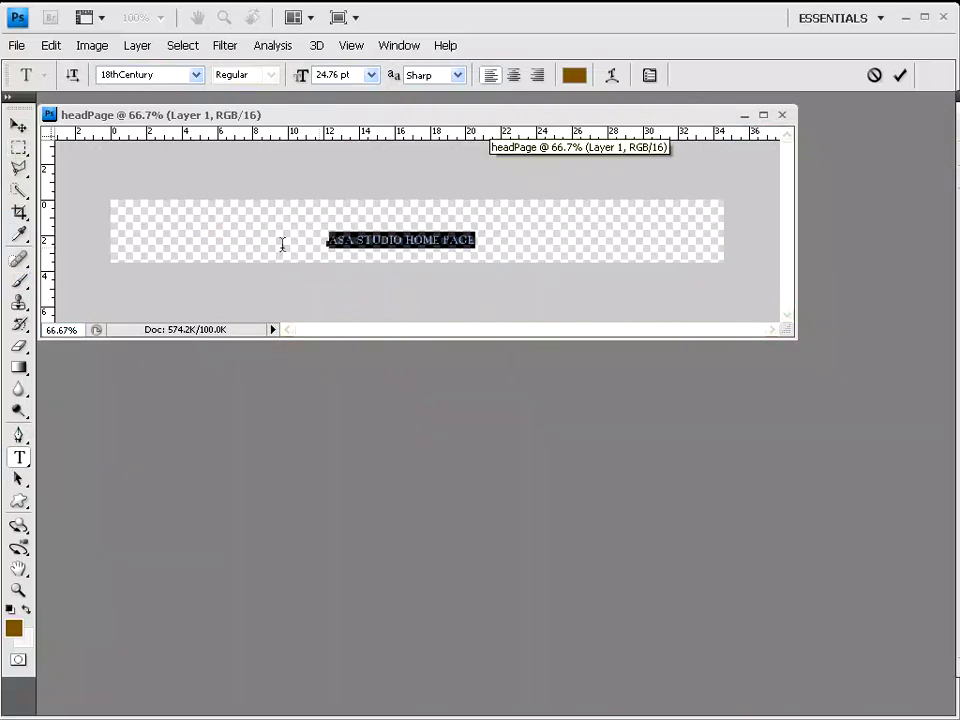
pyautogui.moveTo(300, 79); pyautogui.dragTo(373, 81)
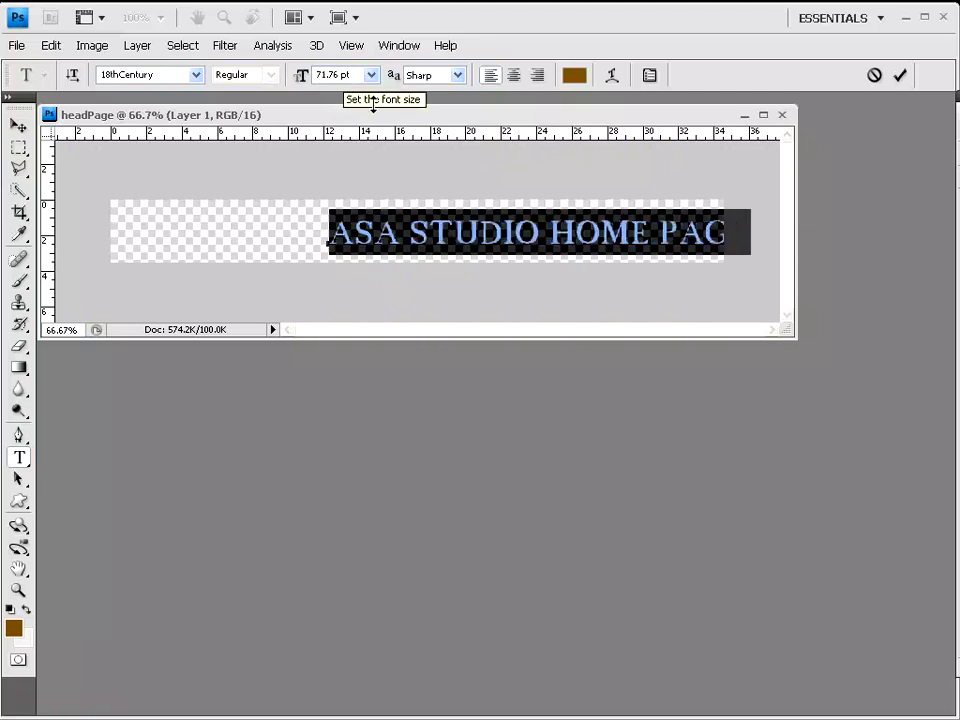
pyautogui.moveTo(516, 279); pyautogui.dragTo(414, 275)
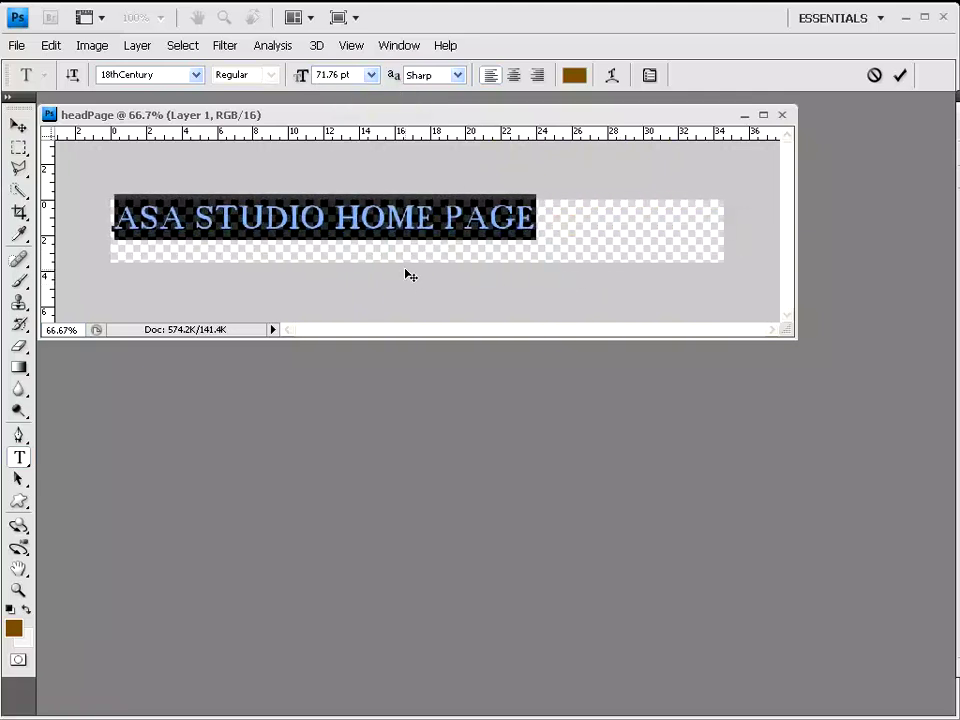
# Step: Start a 19.76 pt tagline right of the heading, typing the keywords and shifting it left
pyautogui.click(18, 480)
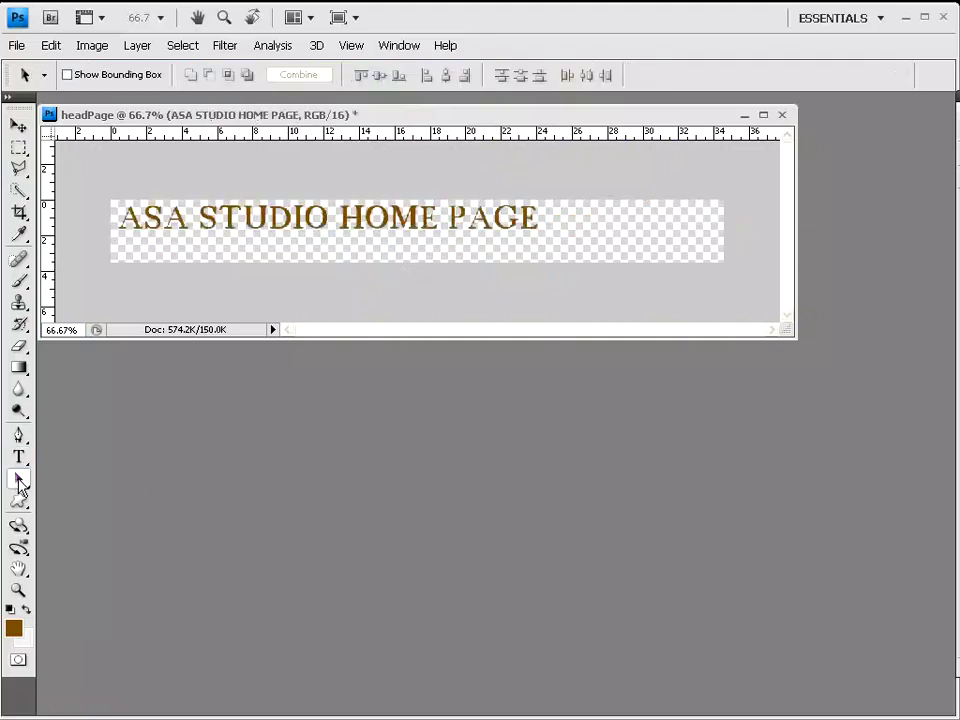
pyautogui.click(19, 458)
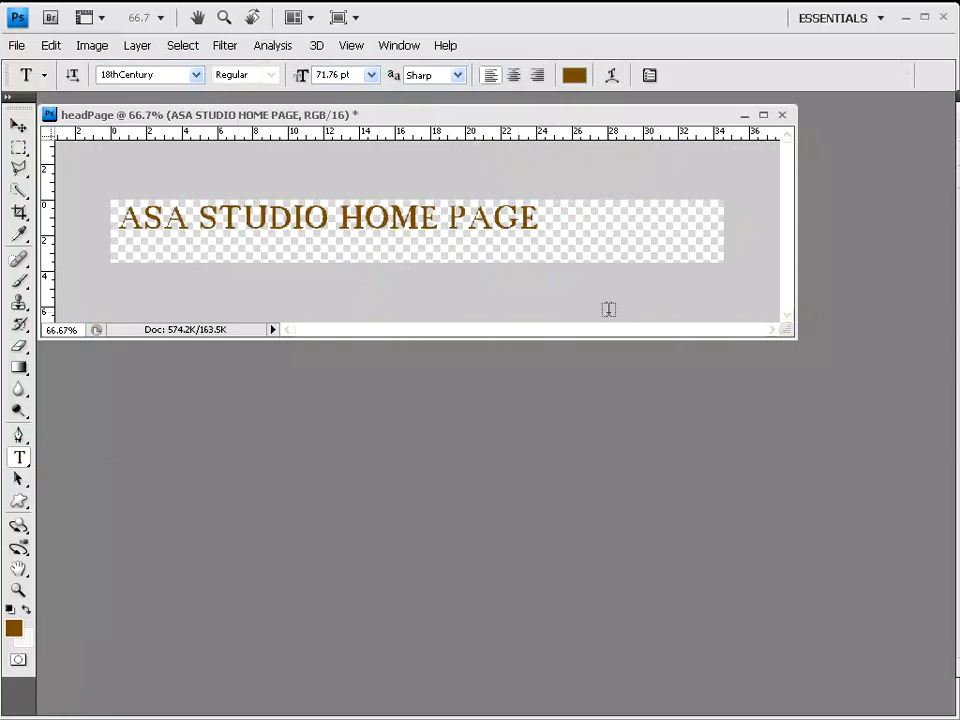
pyautogui.click(545, 247)
pyautogui.moveTo(301, 75); pyautogui.dragTo(250, 76)
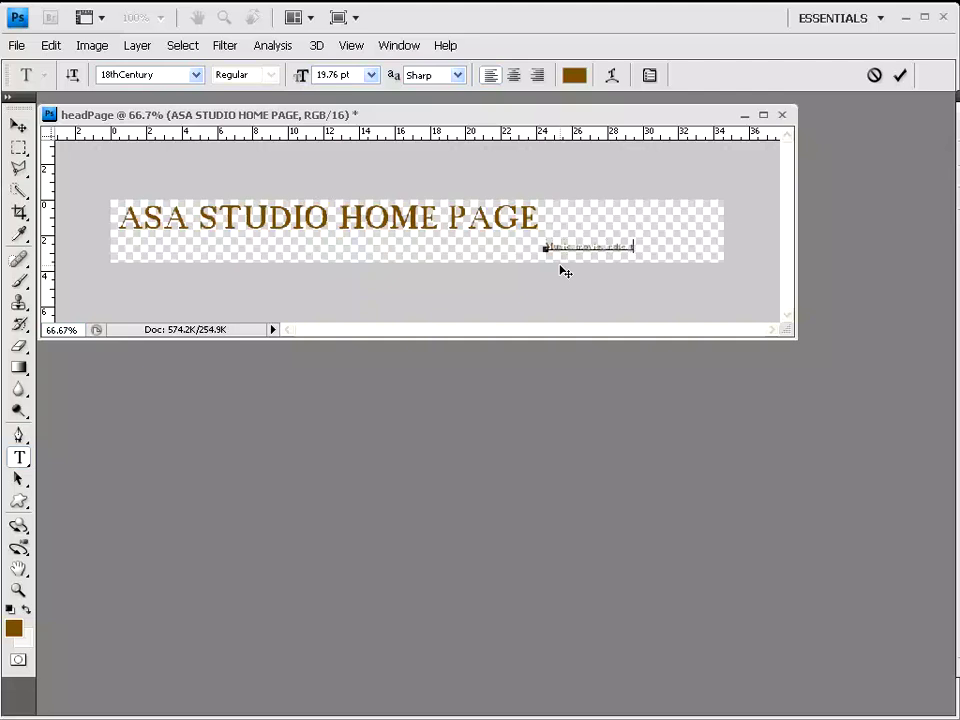
pyautogui.write('free download')
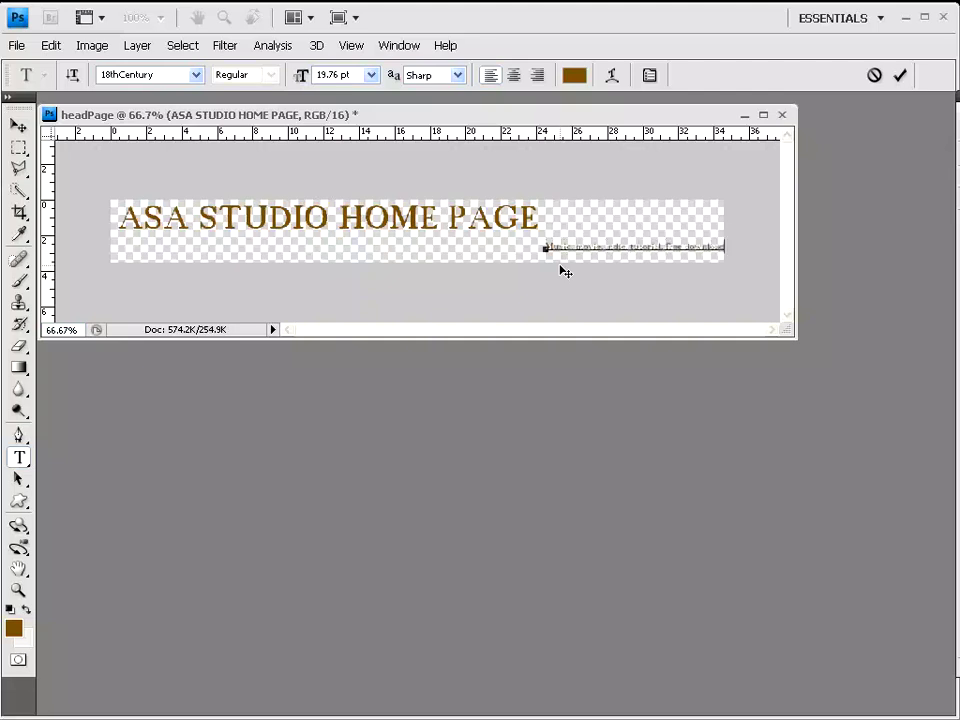
pyautogui.hotkey('ctrl', '+')
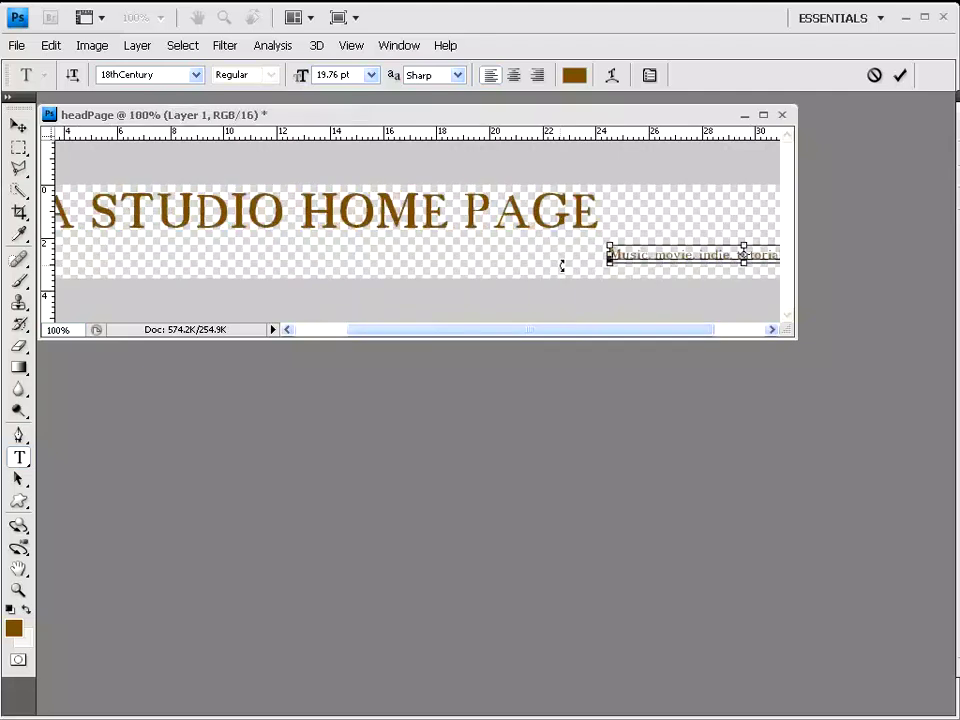
pyautogui.hotkey('ctrl', '+')
pyautogui.moveTo(788, 251); pyautogui.dragTo(788, 281)
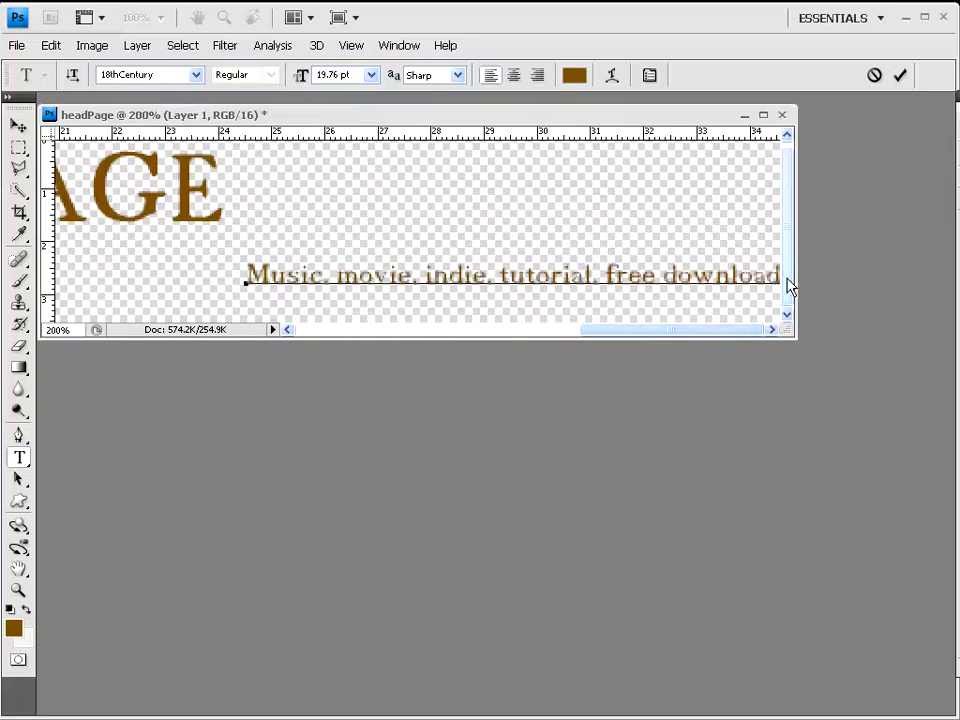
pyautogui.moveTo(352, 271)
pyautogui.mouseDown()
pyautogui.moveTo(255, 269)
pyautogui.moveTo(264, 275)
pyautogui.mouseUp()
# Step: Capitalise Music, Indie, Tutorial and Free Download, append '. Record', and return to the full banner view
pyautogui.write('M')
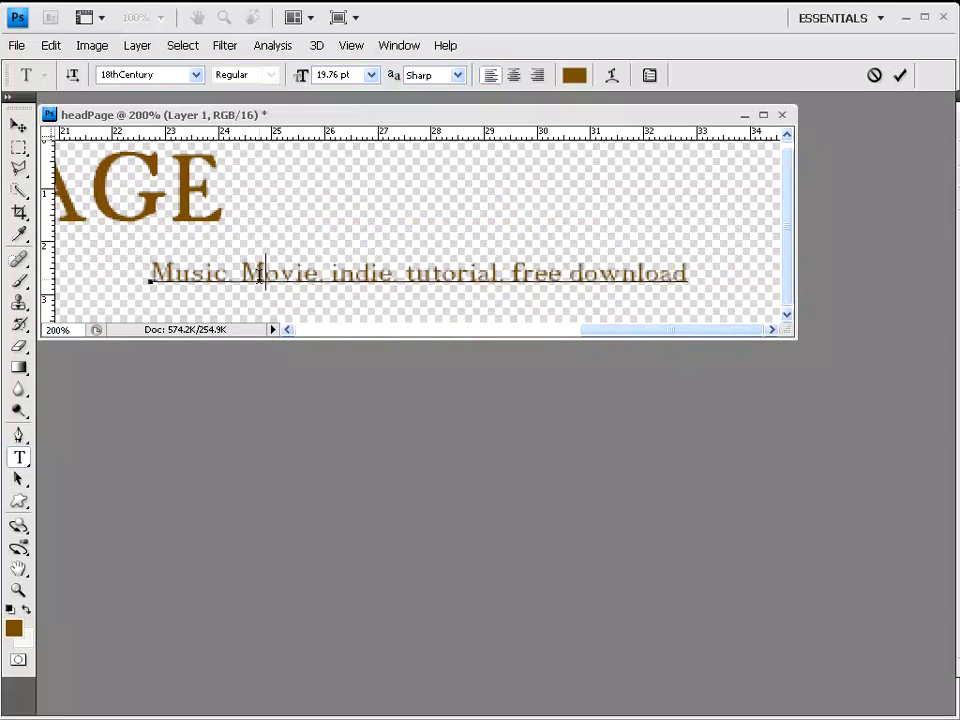
pyautogui.moveTo(329, 275); pyautogui.dragTo(339, 275)
pyautogui.write('I')
pyautogui.moveTo(407, 275); pyautogui.dragTo(418, 275)
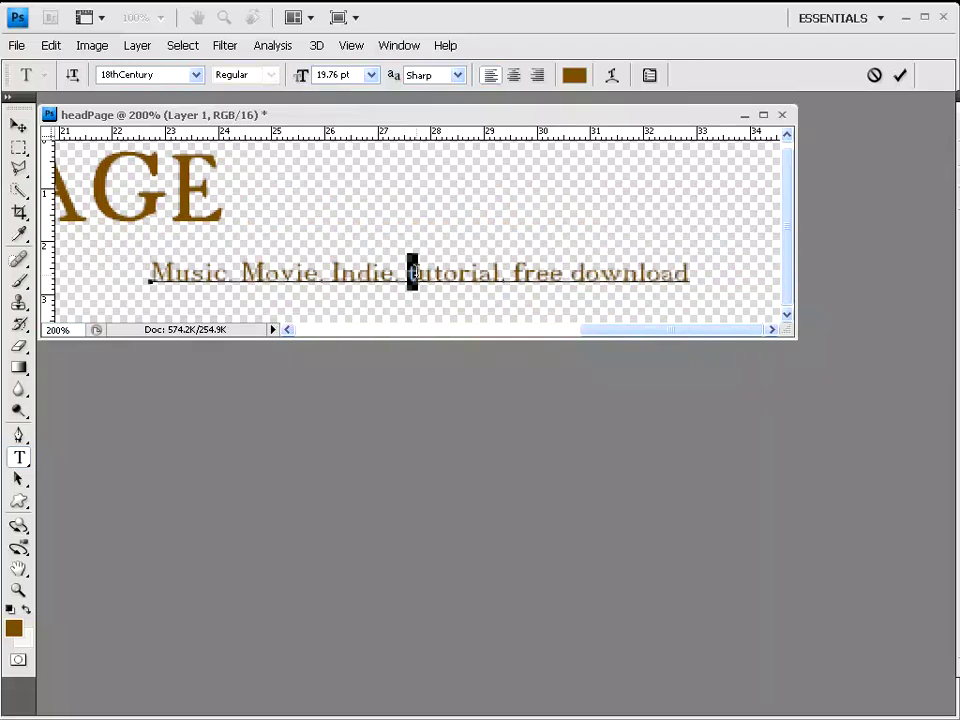
pyautogui.write('T')
pyautogui.moveTo(513, 275); pyautogui.dragTo(523, 275)
pyautogui.write('Free D')
pyautogui.click(712, 274)
pyautogui.write('.')
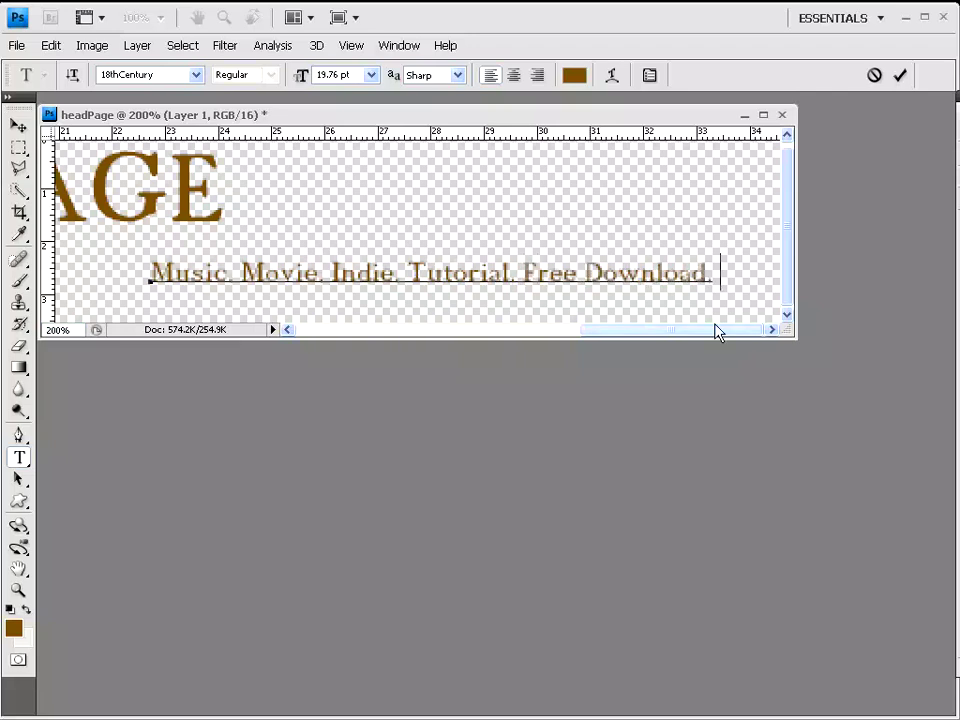
pyautogui.write(' Record')
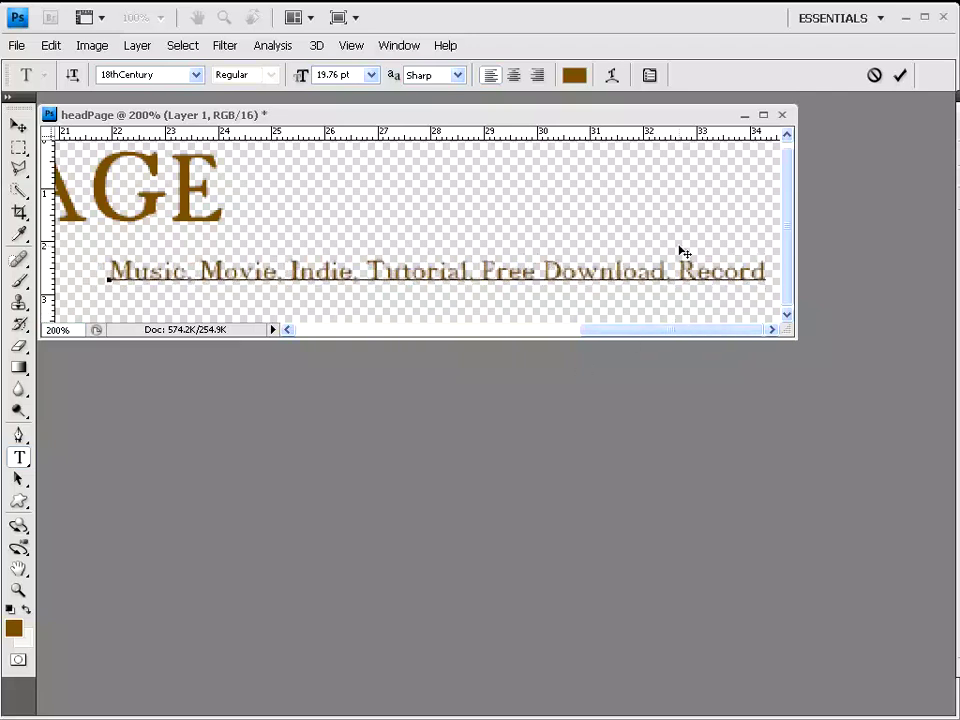
pyautogui.hotkey('ctrl', '-')
pyautogui.hotkey('ctrl', '-')
pyautogui.hotkey('ctrl', '+')
pyautogui.moveTo(796, 338)
pyautogui.mouseDown()
pyautogui.moveTo(927, 398)
pyautogui.moveTo(949, 396)
pyautogui.mouseUp()
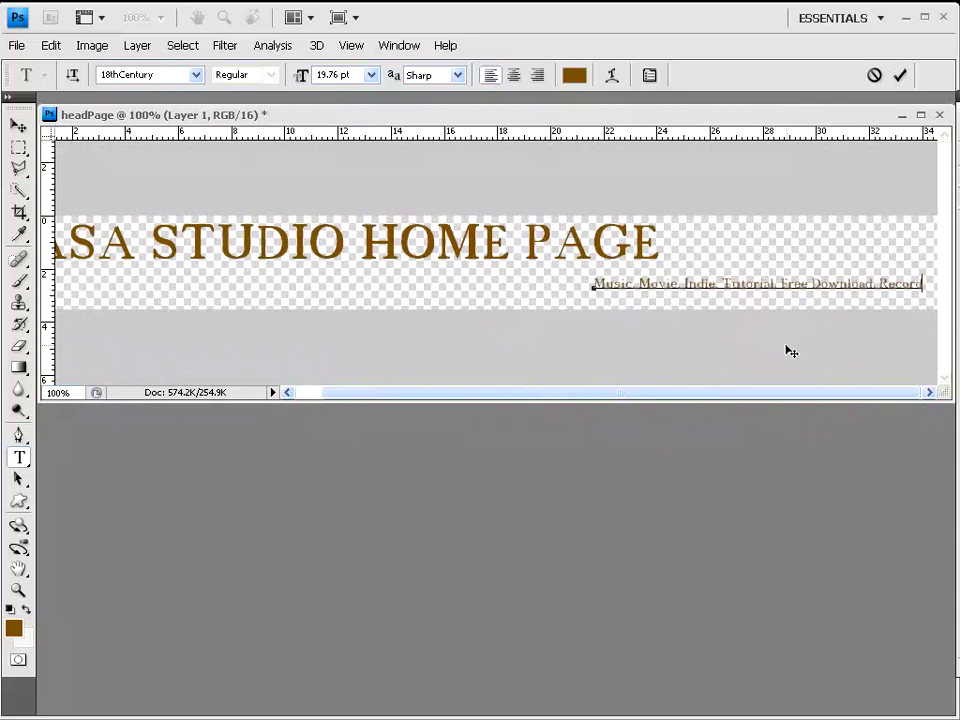
# Step: Move the ASA STUDIO HOME PAGE title right and down in the banner
pyautogui.press('F7')
pyautogui.moveTo(808, 231); pyautogui.dragTo(850, 317)
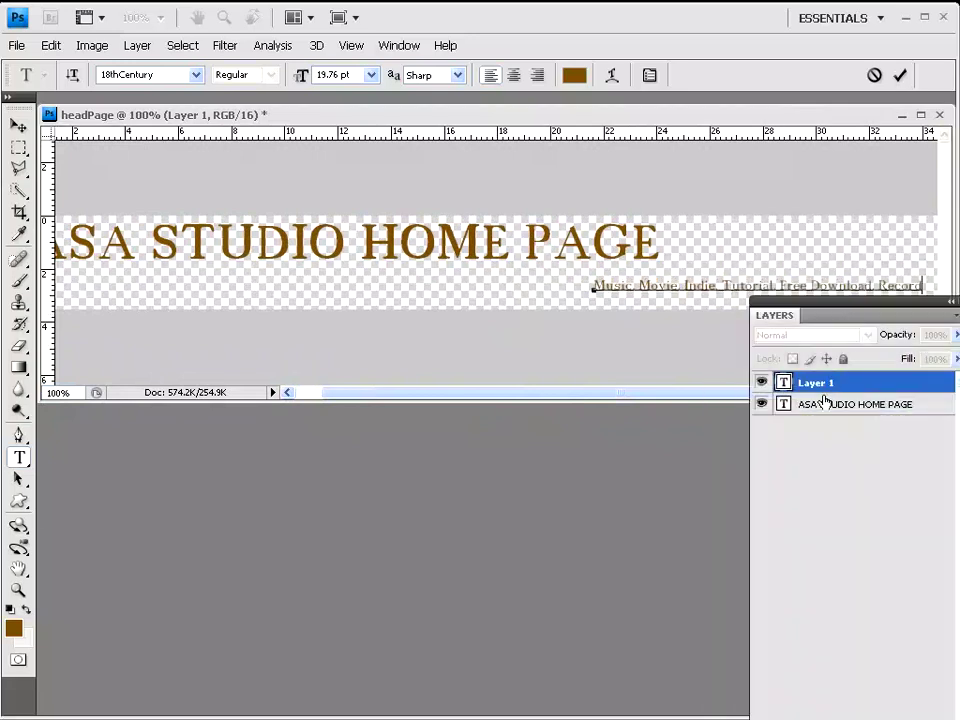
pyautogui.click(823, 408)
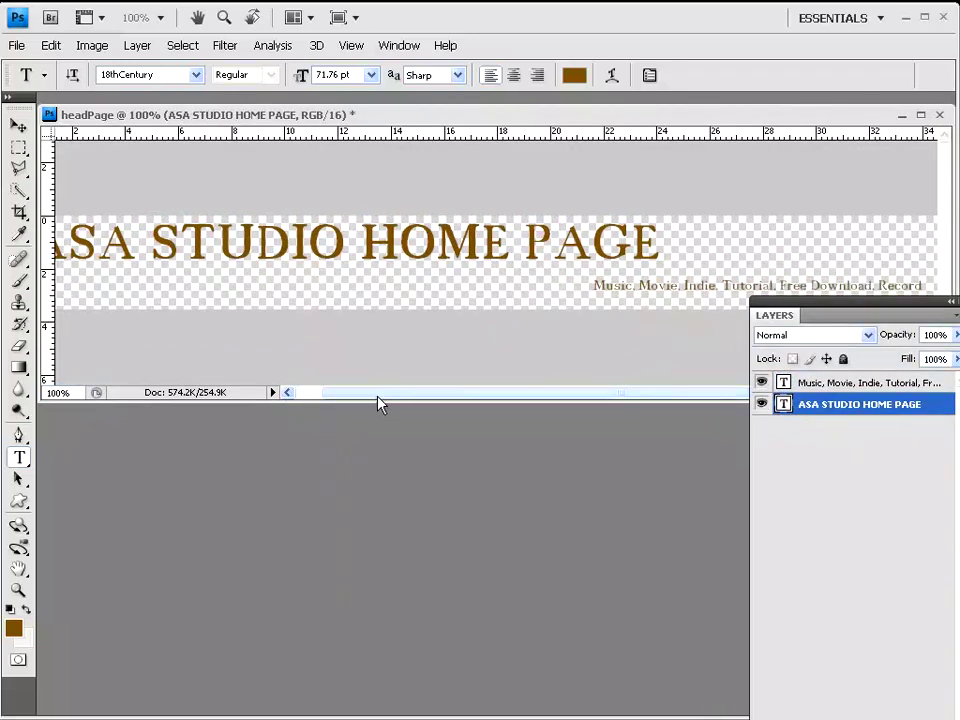
pyautogui.moveTo(379, 393); pyautogui.dragTo(330, 393)
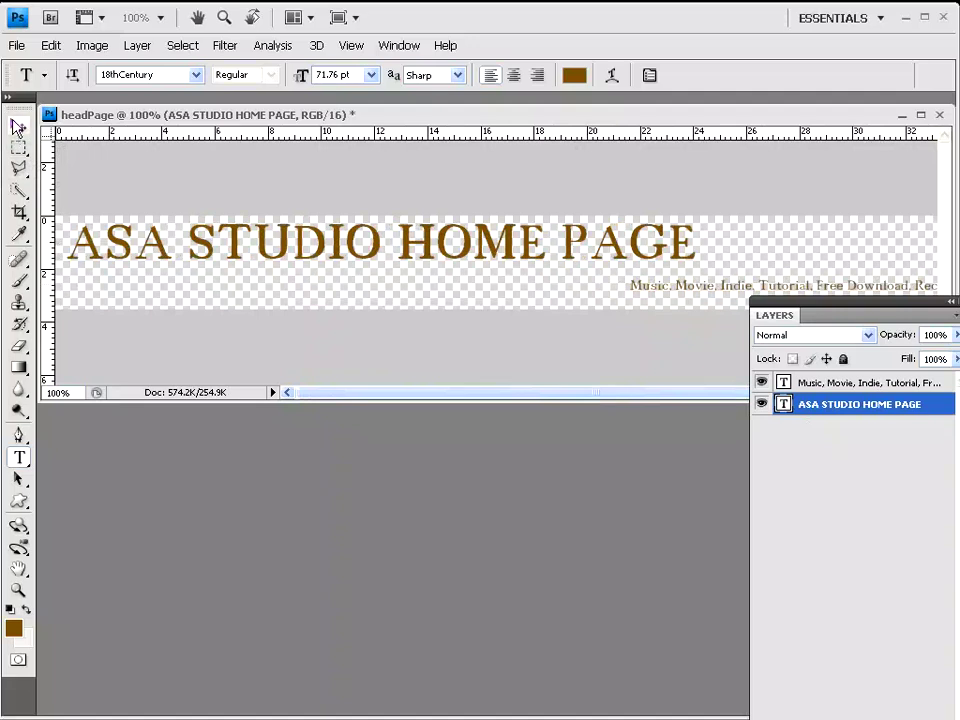
pyautogui.click(18, 126)
pyautogui.moveTo(201, 336); pyautogui.dragTo(225, 346)
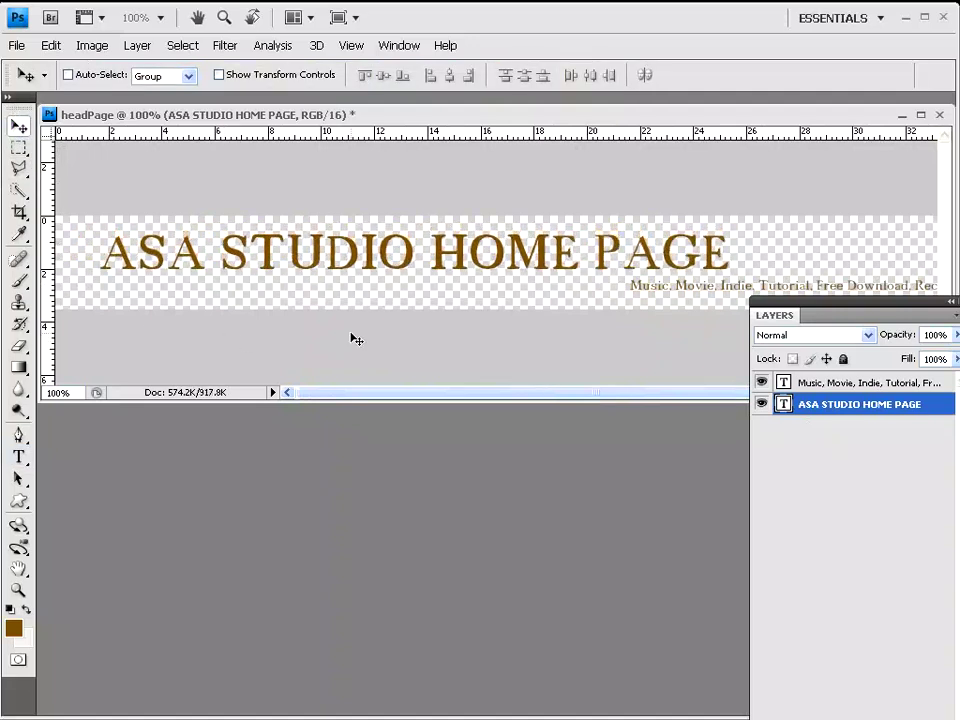
# Step: Change the tagline's font size to 22 pt and commit the edit
pyautogui.doubleClick(589, 291)
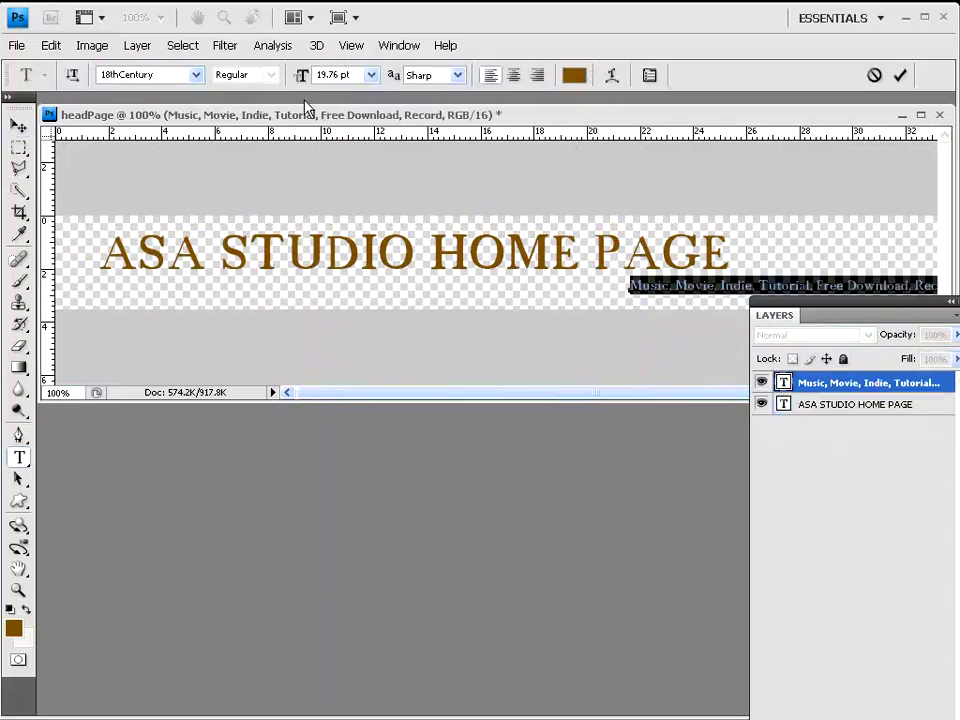
pyautogui.click(317, 75)
pyautogui.write('22')
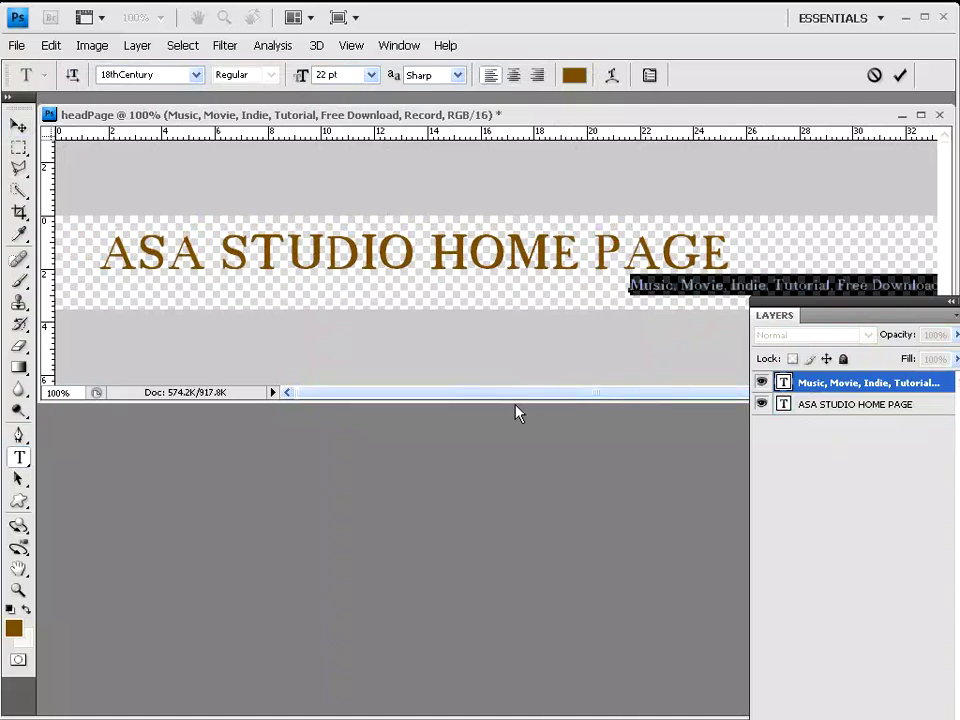
pyautogui.moveTo(517, 412); pyautogui.dragTo(640, 370)
pyautogui.click(846, 476)
pyautogui.press('v')
pyautogui.moveTo(874, 315); pyautogui.dragTo(800, 112)
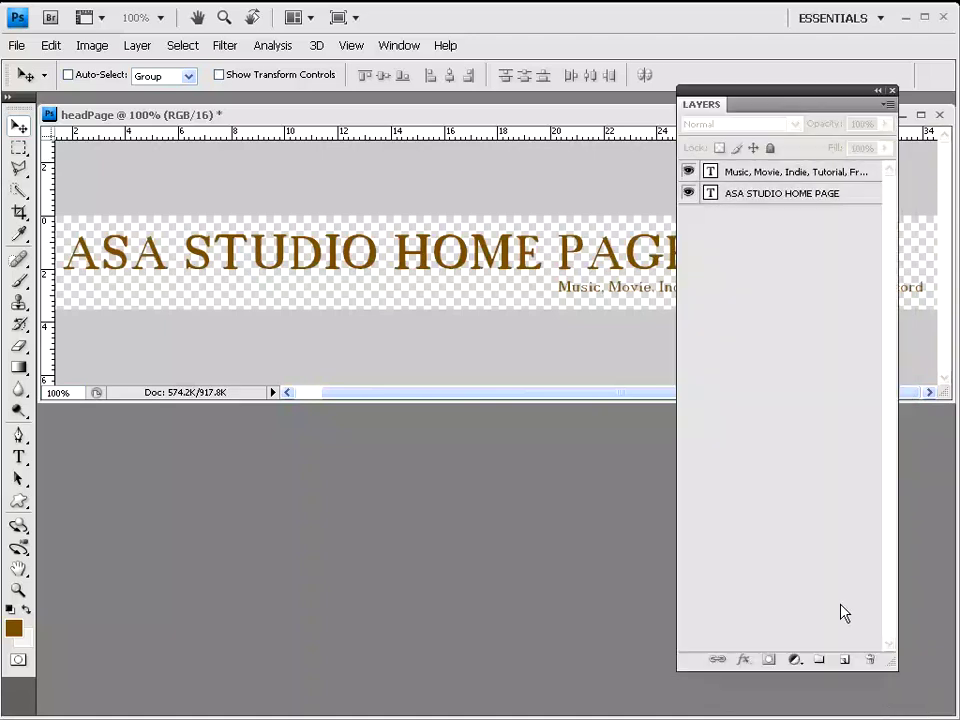
# Step: Add Layer 1 below the text and set both gradient stops to dark blue
pyautogui.click(844, 659)
pyautogui.moveTo(712, 171); pyautogui.dragTo(730, 279)
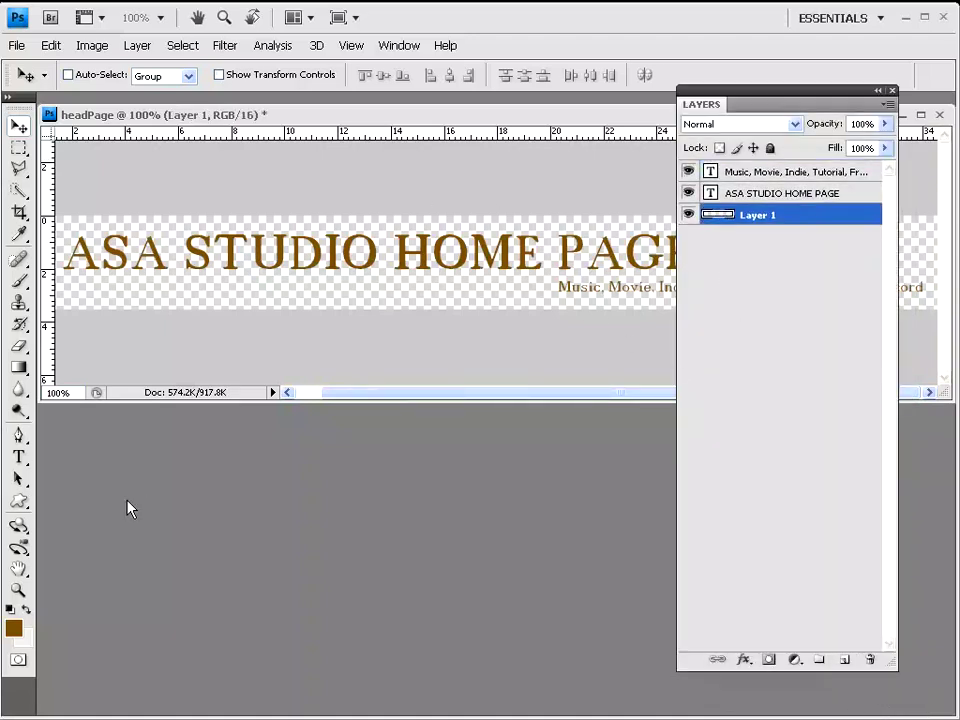
pyautogui.click(19, 367)
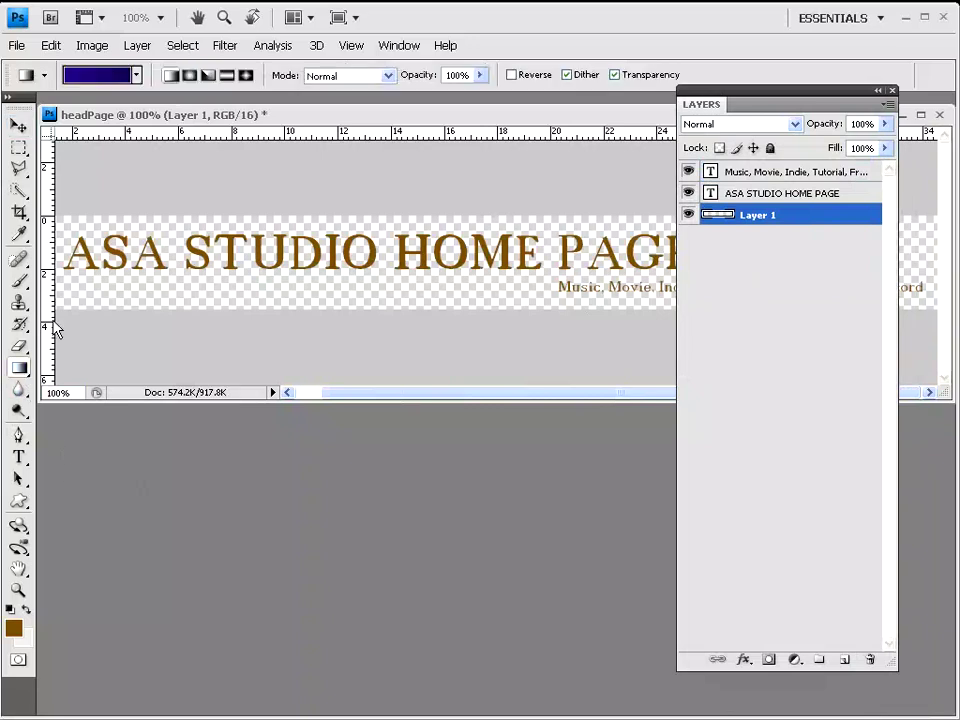
pyautogui.click(100, 76)
pyautogui.click(462, 424)
pyautogui.doubleClick(462, 424)
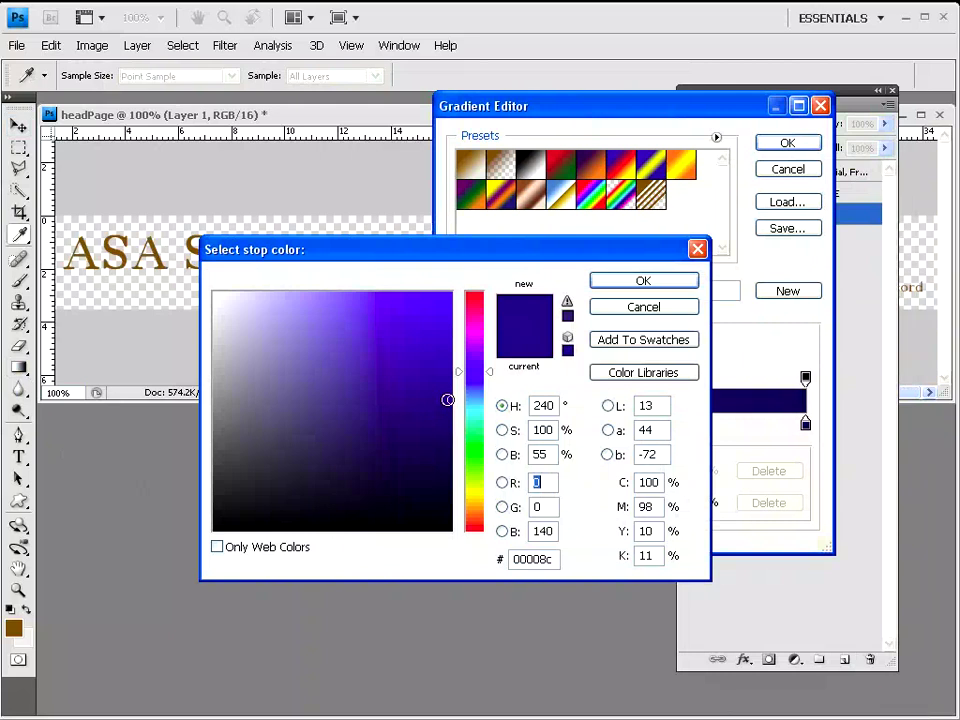
pyautogui.press('Return')
pyautogui.click(806, 424)
pyautogui.doubleClick(806, 424)
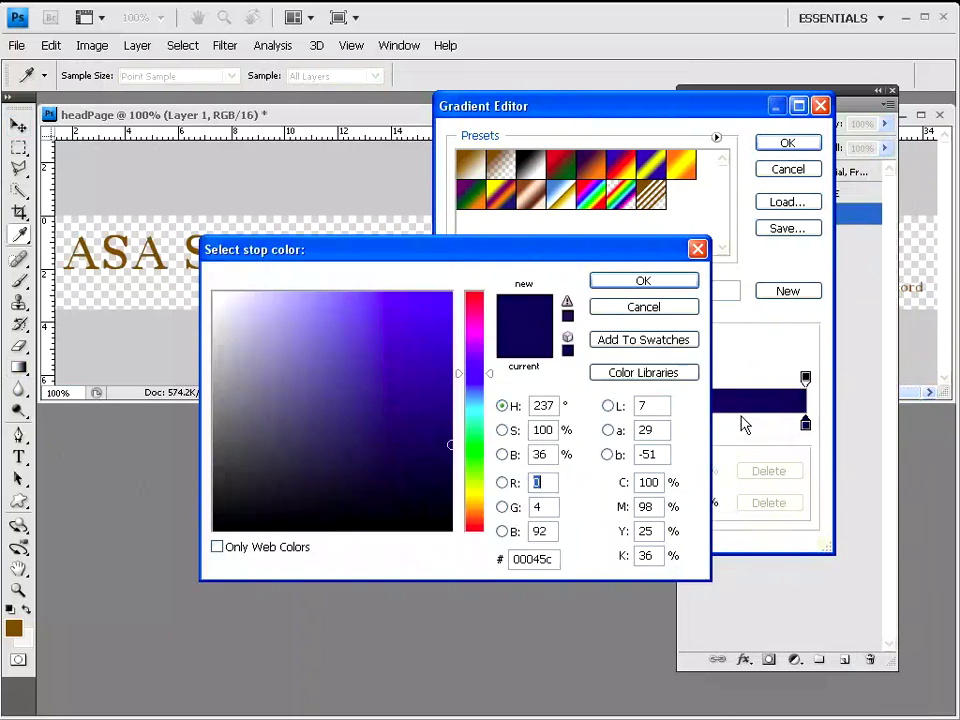
pyautogui.click(447, 451)
pyautogui.press('Return')
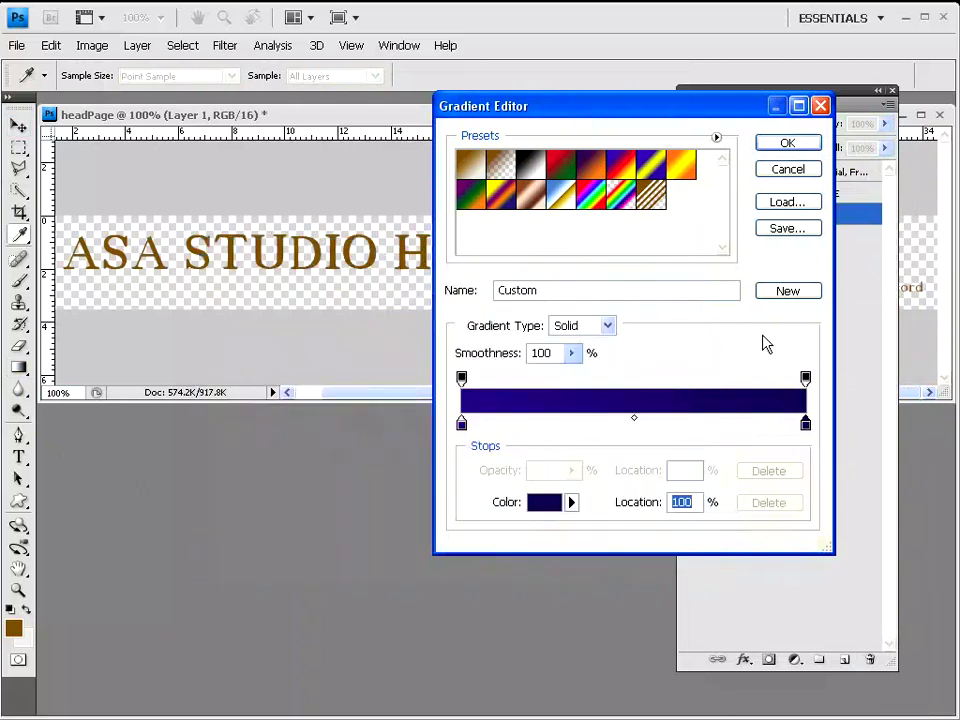
# Step: Draw the dark navy gradient down across the banner on Layer 1
pyautogui.press('Return')
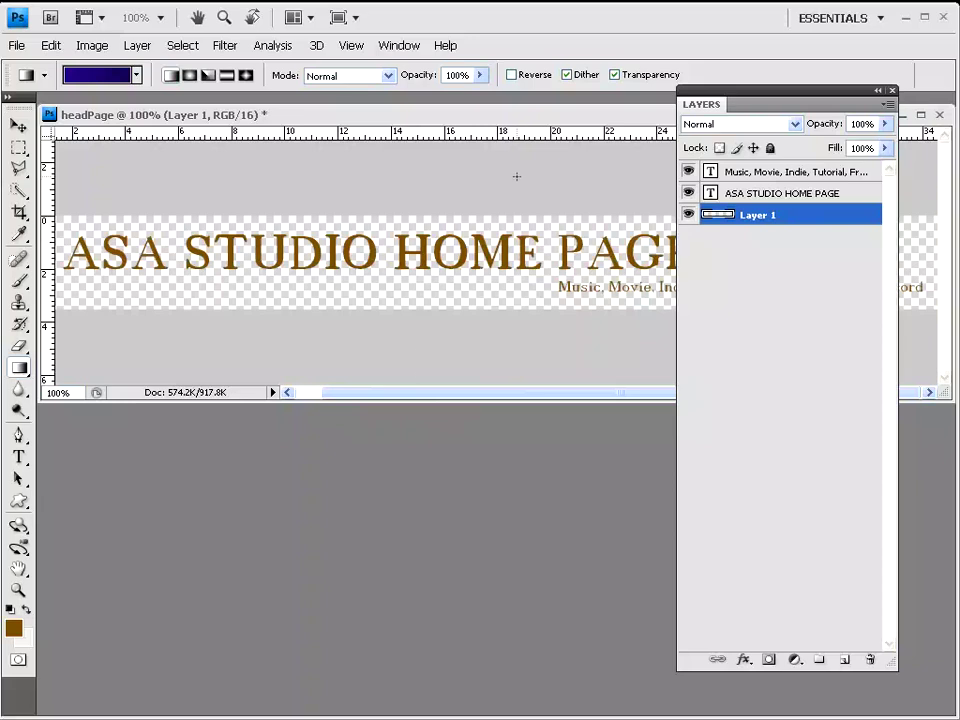
pyautogui.moveTo(517, 218); pyautogui.dragTo(517, 303)
pyautogui.moveTo(517, 367); pyautogui.dragTo(517, 367)
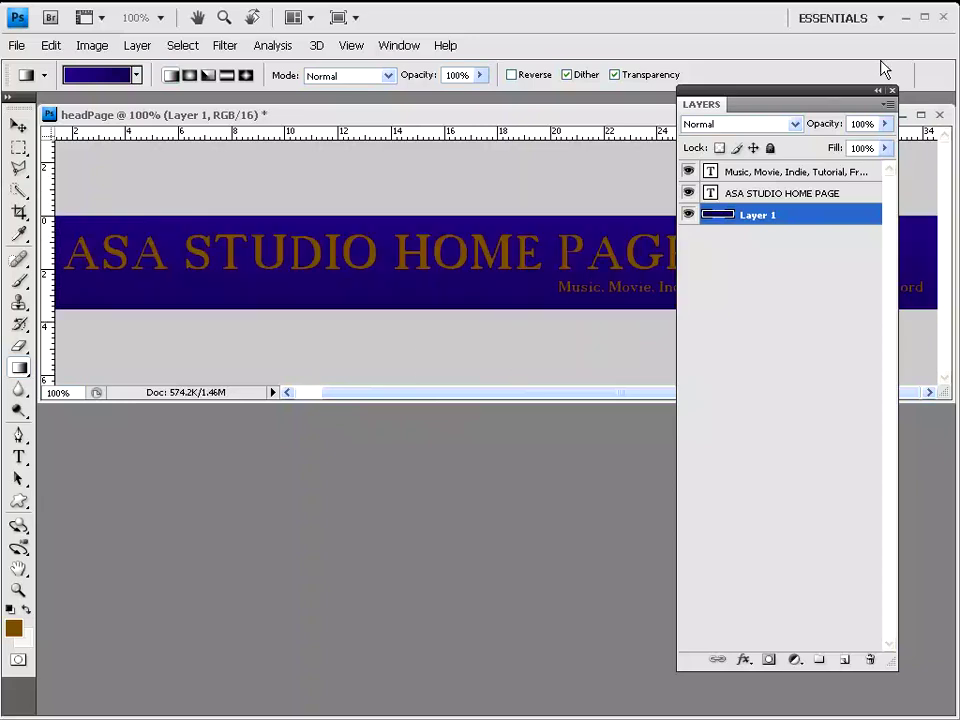
pyautogui.moveTo(860, 91); pyautogui.dragTo(898, 86)
# Step: Add Layer 2 below Layer 1 and hide the blue gradient layer
pyautogui.click(883, 655)
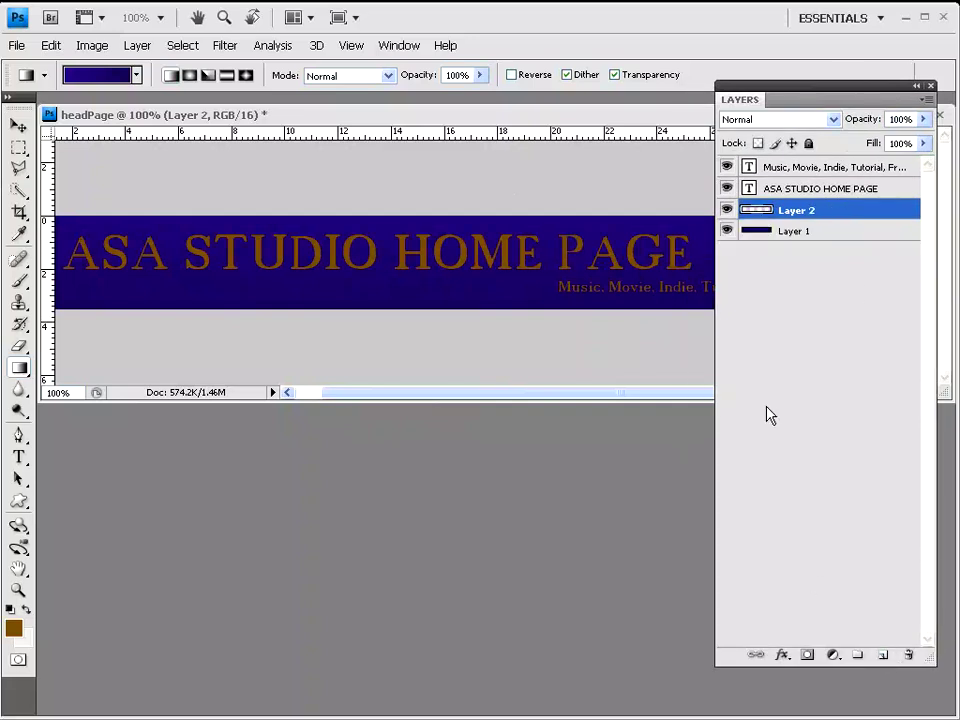
pyautogui.moveTo(757, 213); pyautogui.dragTo(756, 336)
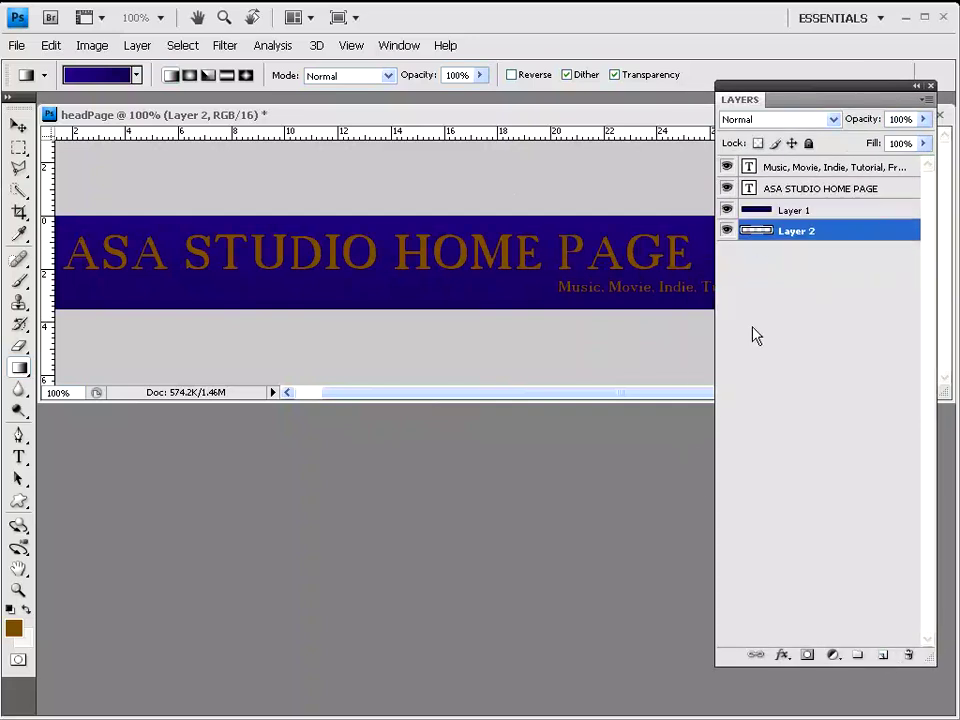
pyautogui.click(727, 209)
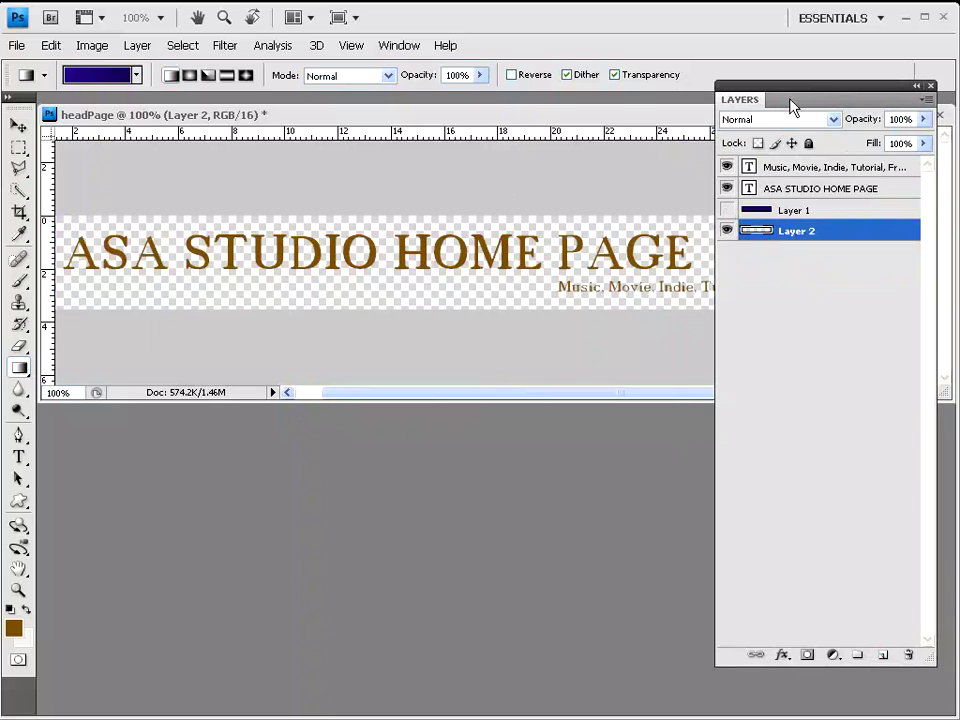
pyautogui.press('F7')
pyautogui.hscroll(-2, 291, 300)
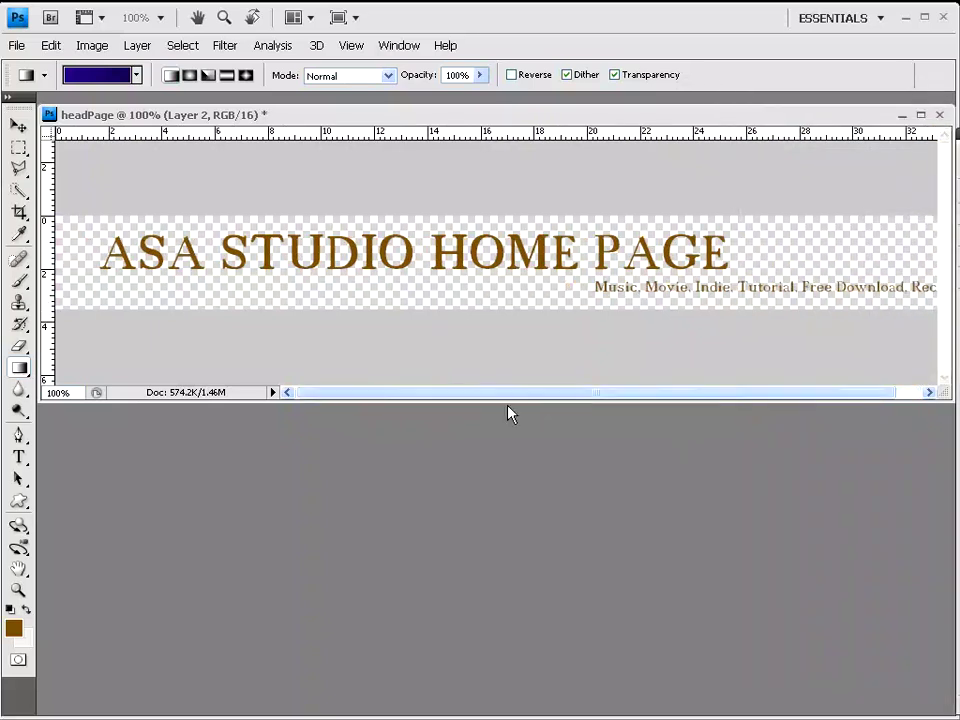
# Step: Choose the star/leaf brush tip and set the foreground colour to bright green
pyautogui.press('b')
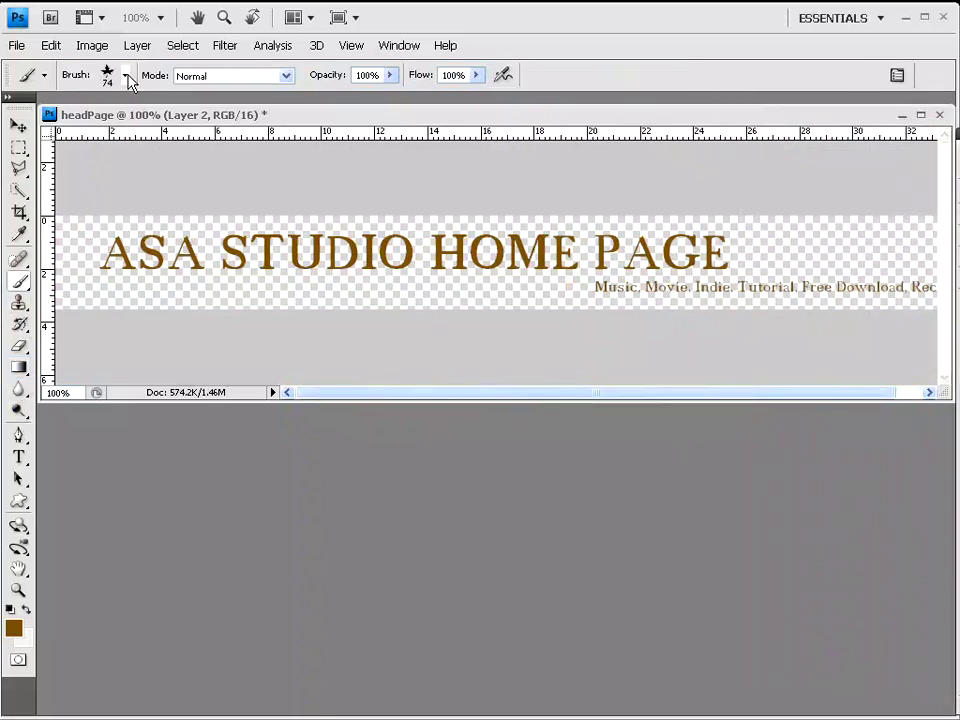
pyautogui.click(126, 75)
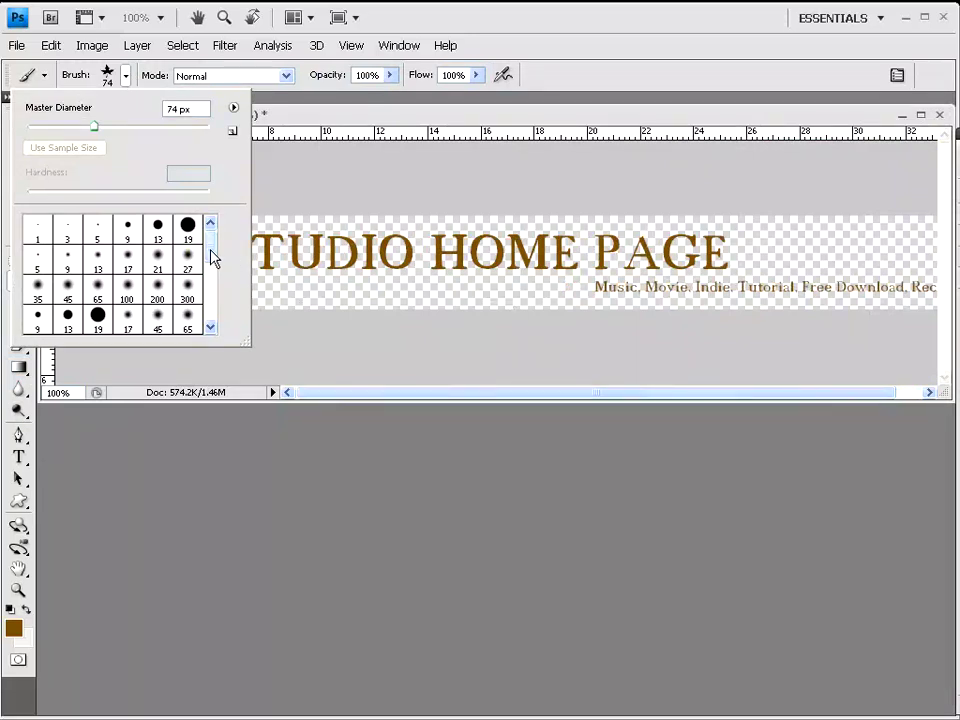
pyautogui.click(211, 329)
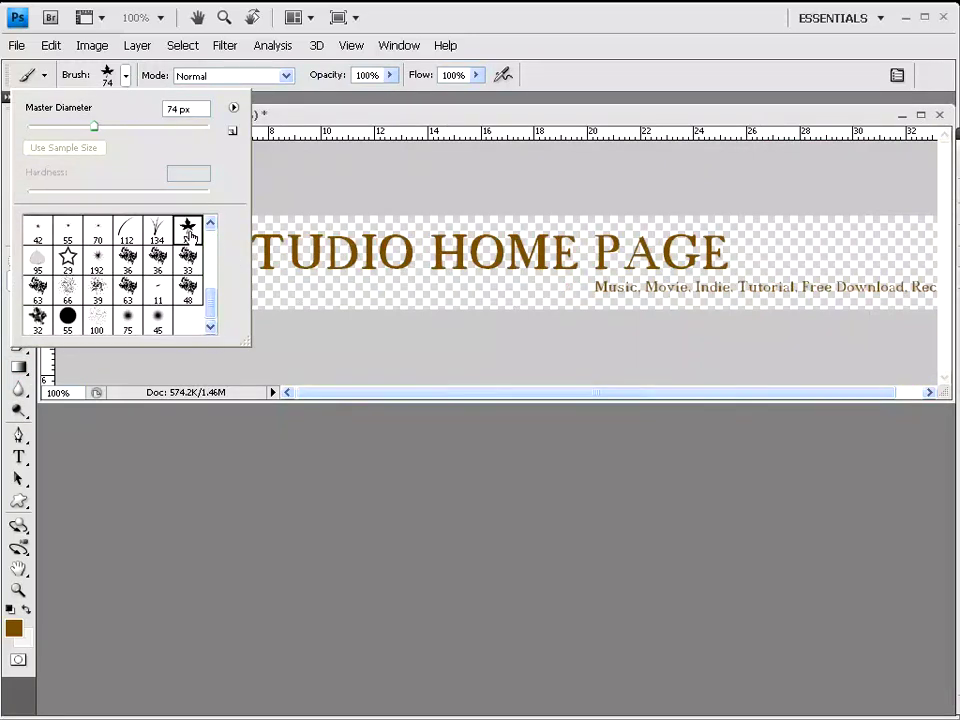
pyautogui.press('Return')
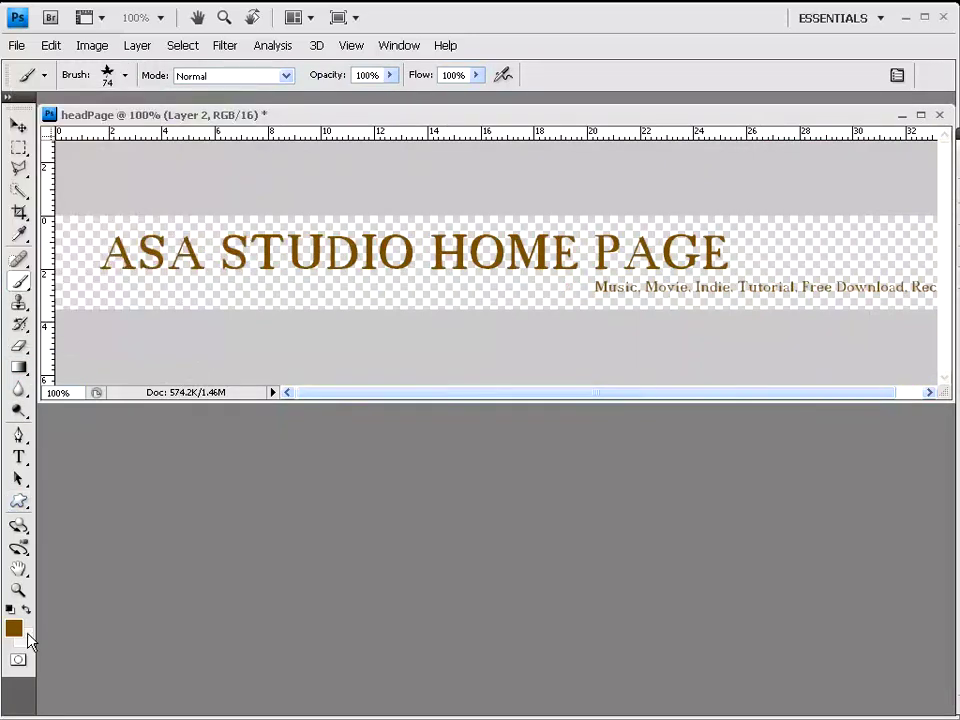
pyautogui.click(13, 628)
pyautogui.moveTo(476, 392); pyautogui.dragTo(480, 475)
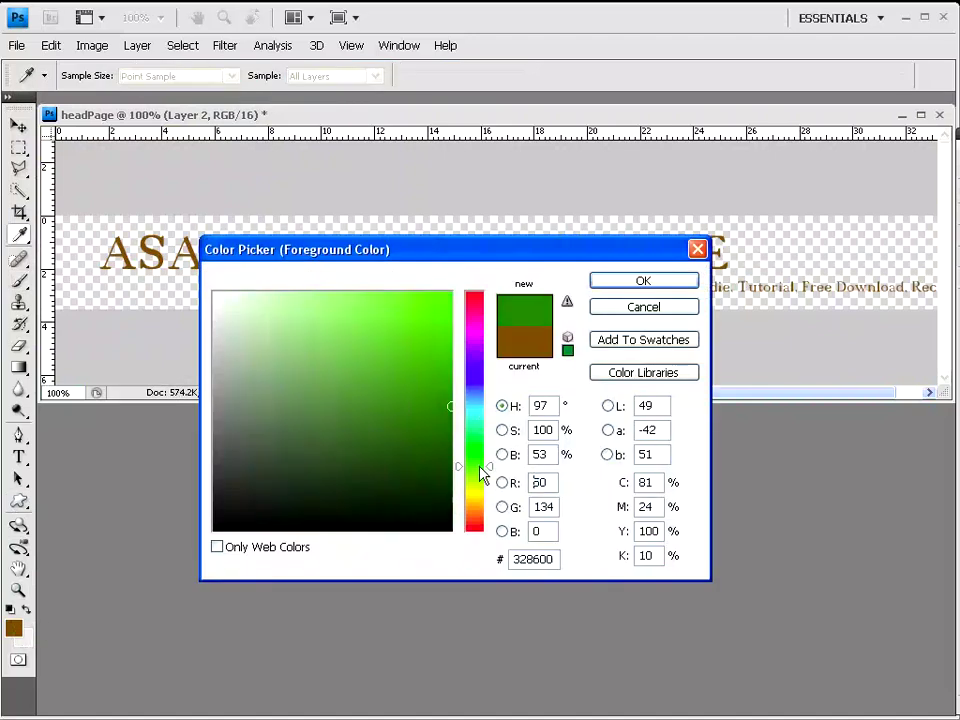
pyautogui.moveTo(447, 425); pyautogui.dragTo(450, 392)
pyautogui.press('Return')
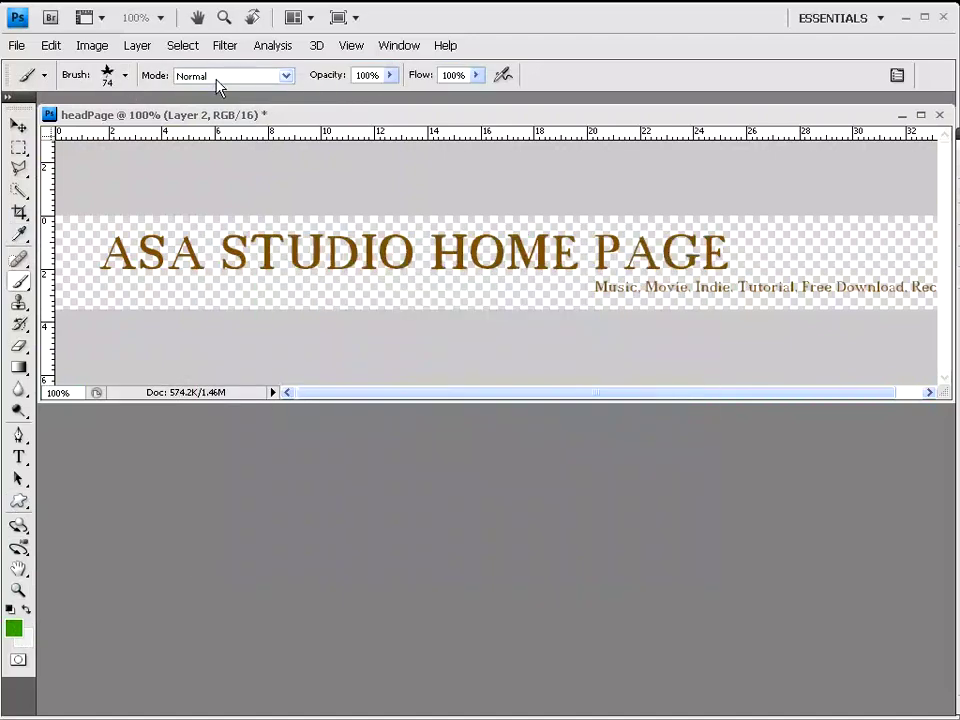
# Step: Set the brush to 65% opacity and Color Burn mode
pyautogui.click(391, 76)
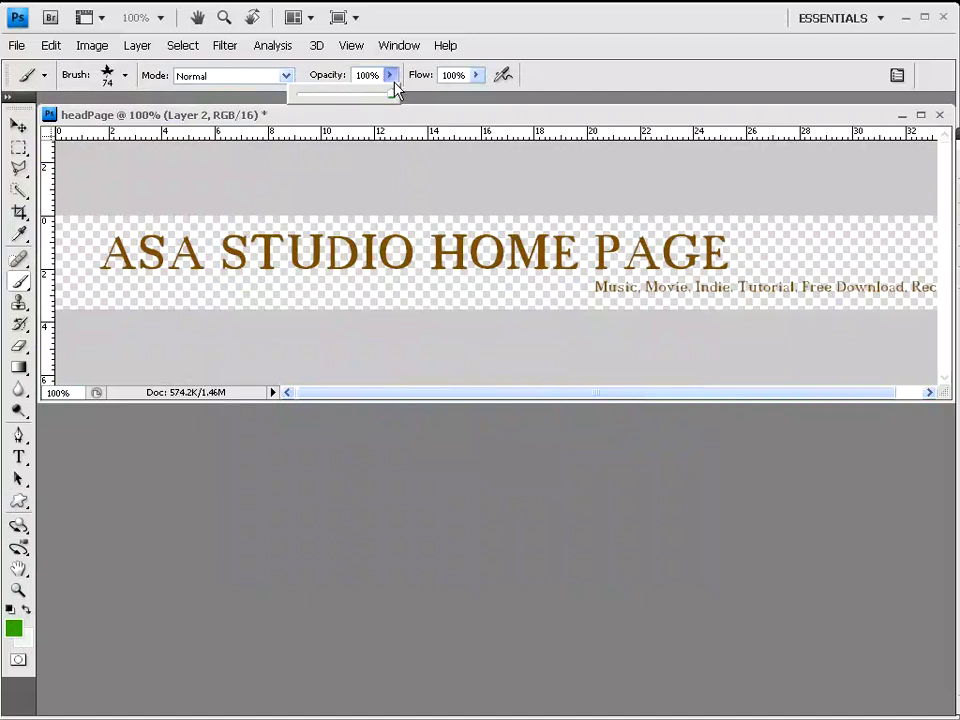
pyautogui.moveTo(393, 97); pyautogui.dragTo(358, 97)
pyautogui.click(284, 76)
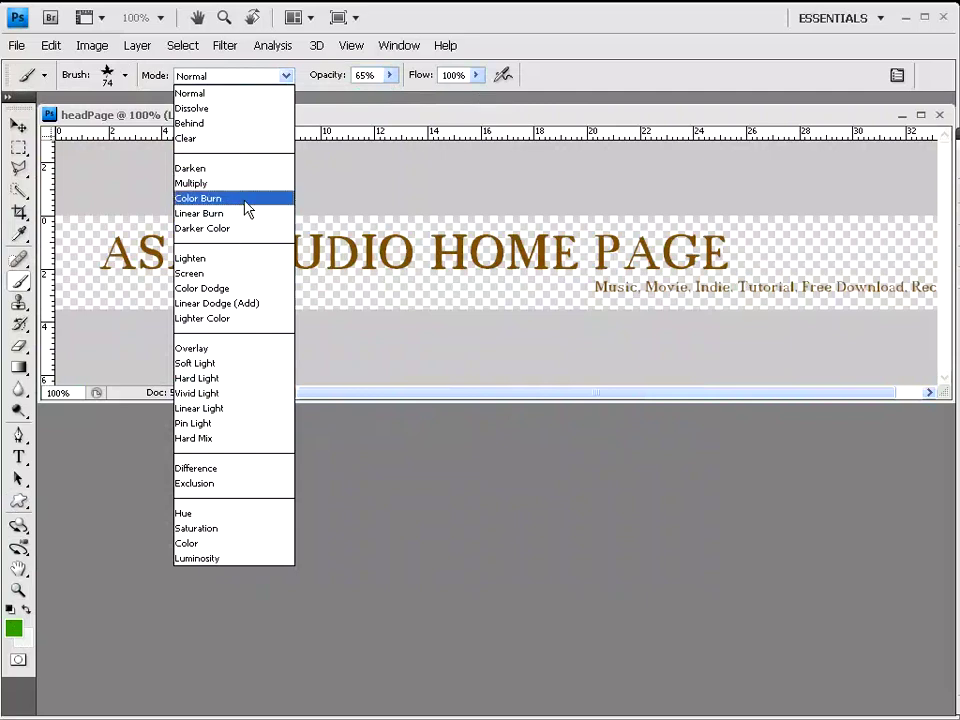
pyautogui.click(246, 198)
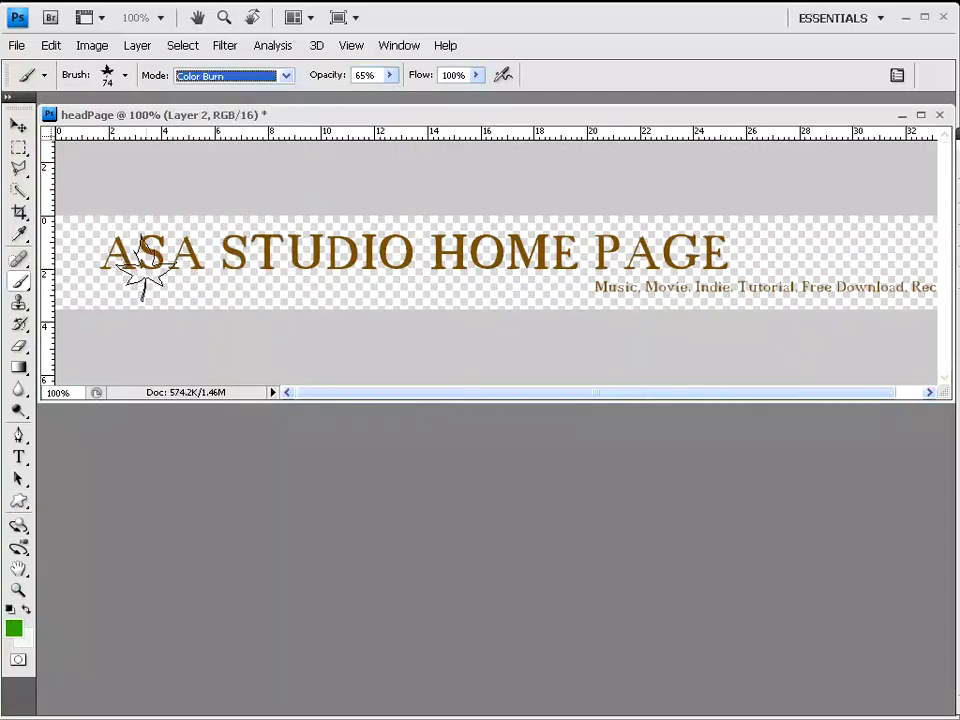
pyautogui.rightClick(146, 266)
# Step: Paint green leaf strokes across the banner with a 63 px brush, then reveal and select Layer 1
pyautogui.moveTo(237, 305)
pyautogui.mouseDown()
pyautogui.moveTo(209, 311)
pyautogui.moveTo(219, 310)
pyautogui.mouseUp()
pyautogui.moveTo(111, 208)
pyautogui.mouseDown()
pyautogui.moveTo(150, 289)
pyautogui.moveTo(739, 306)
pyautogui.moveTo(745, 325)
pyautogui.mouseUp()
pyautogui.press('F7')
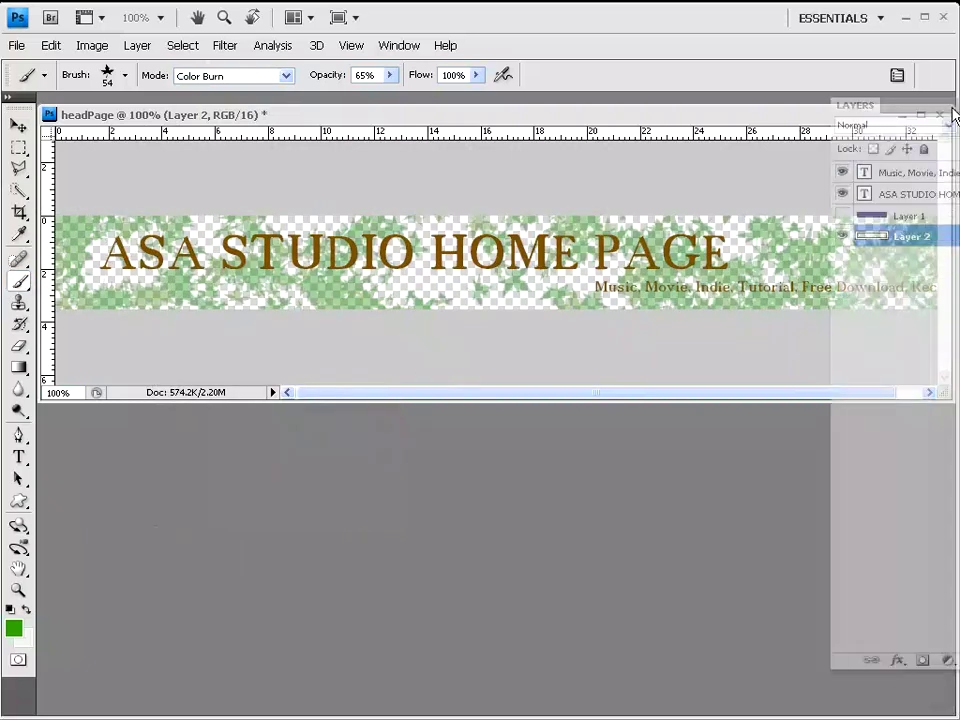
pyautogui.click(706, 190)
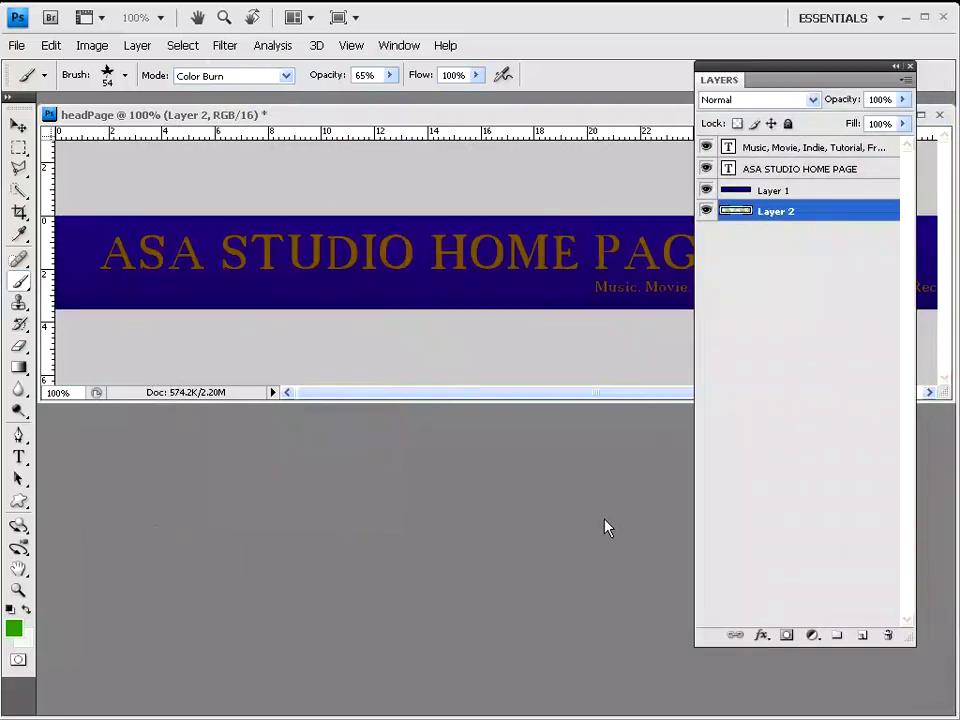
pyautogui.click(772, 190)
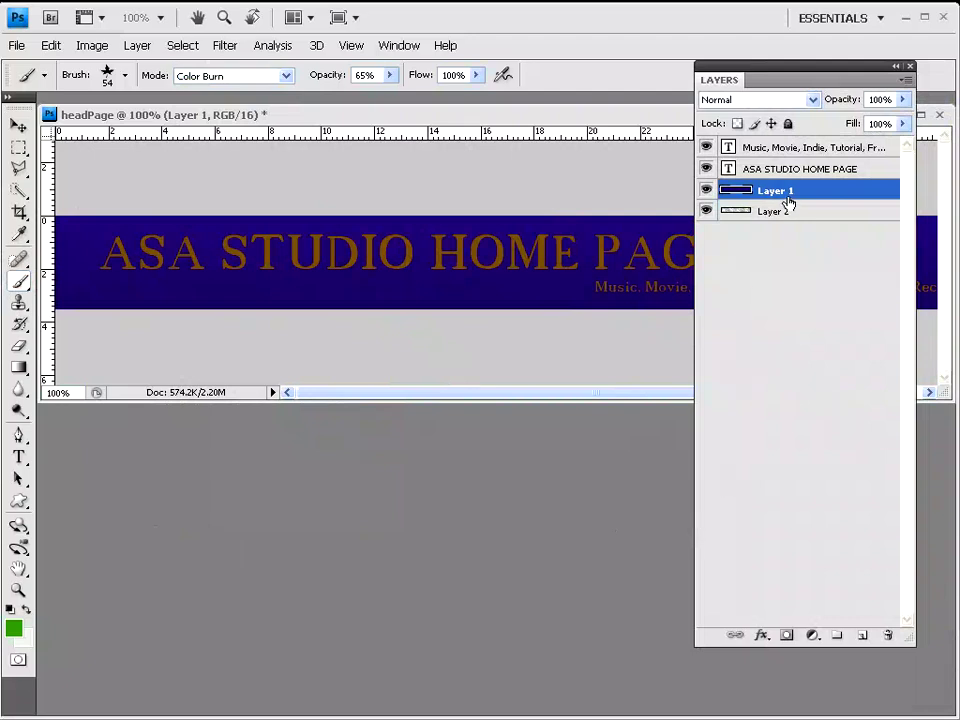
# Step: Set Layer 1's blend mode to Exclusion and select the text layers
pyautogui.click(813, 100)
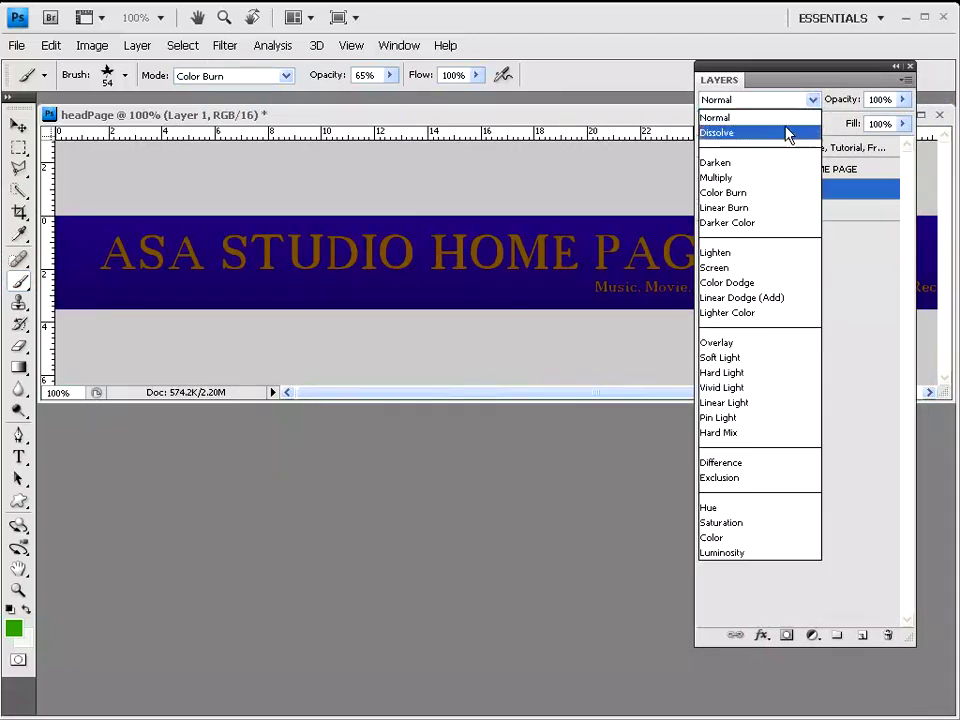
pyautogui.click(786, 132)
pyautogui.press('Down')
pyautogui.press('Down')
pyautogui.press('Down')
pyautogui.press('Down')
pyautogui.press('Down')
pyautogui.press('Down')
pyautogui.press('Down')
pyautogui.press('Down')
pyautogui.press('Down')
pyautogui.press('Down')
pyautogui.press('Down')
pyautogui.press('Down')
pyautogui.press('Down')
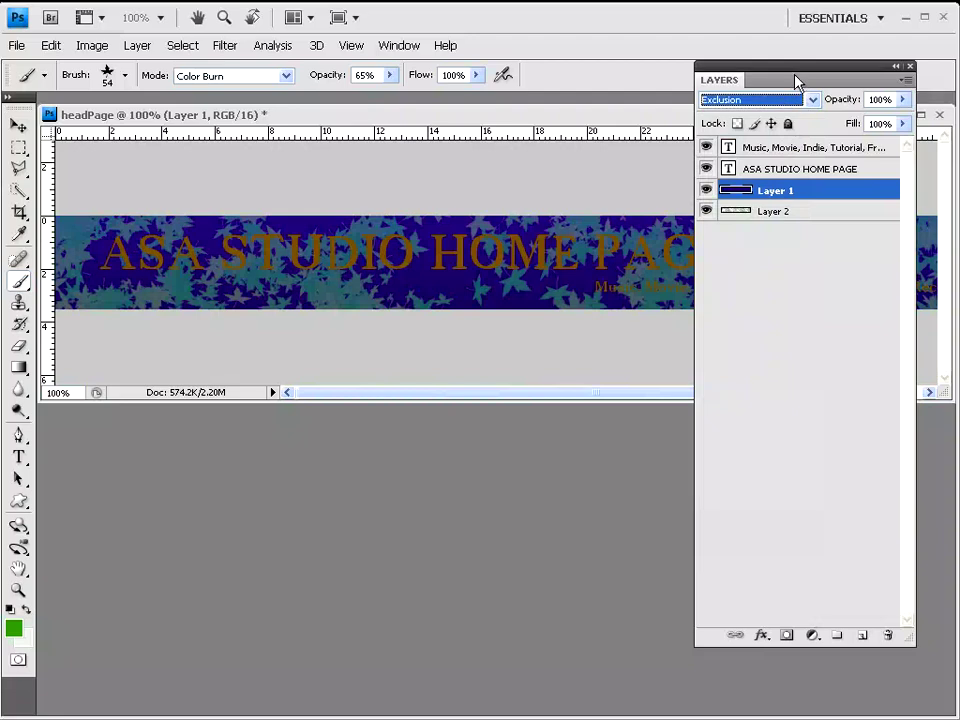
pyautogui.moveTo(797, 82); pyautogui.dragTo(810, 82)
pyautogui.click(768, 168)
pyautogui.click(780, 151)
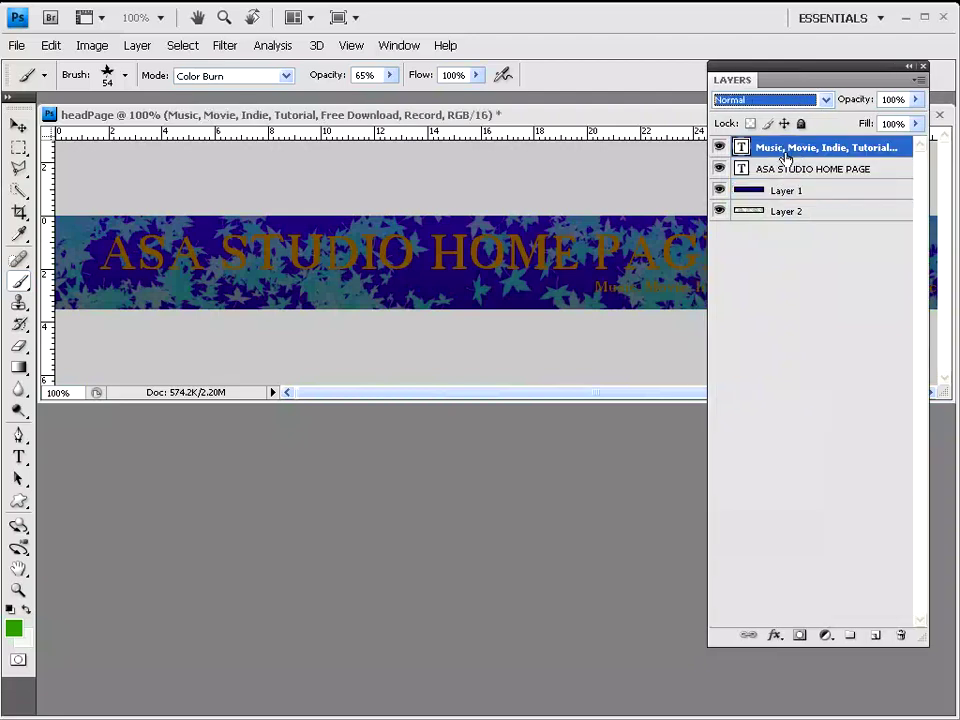
# Step: Merge the ASA STUDIO HOME PAGE and tagline text layers into one layer
pyautogui.keyDown('shift'); pyautogui.click(783, 170); pyautogui.keyUp('shift')
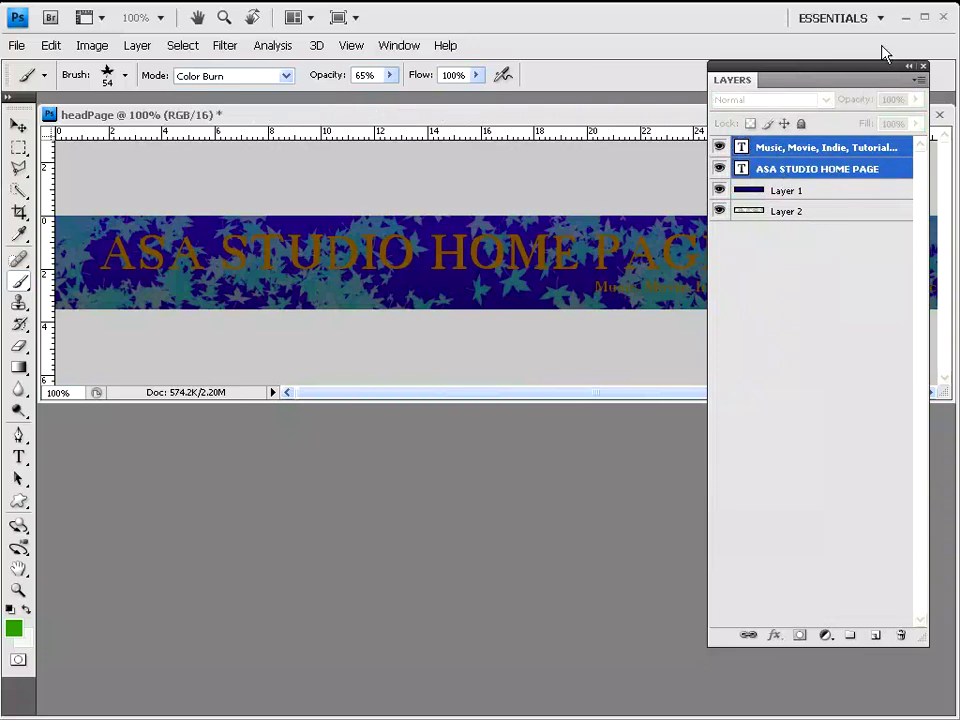
pyautogui.click(919, 81)
pyautogui.click(645, 85)
pyautogui.moveTo(800, 80); pyautogui.dragTo(520, 70)
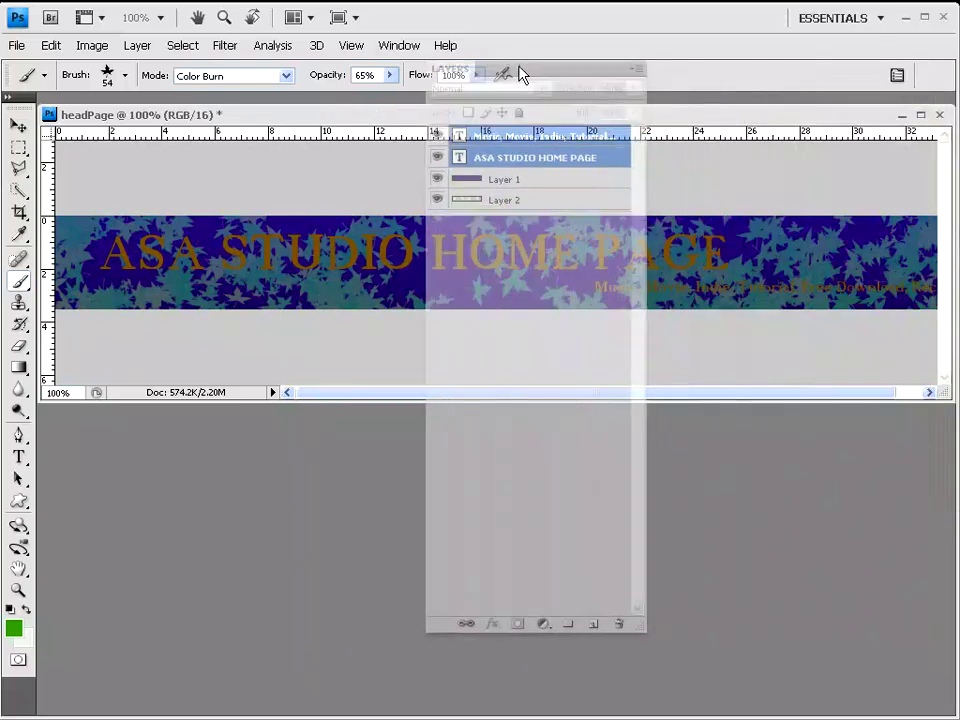
pyautogui.click(638, 70)
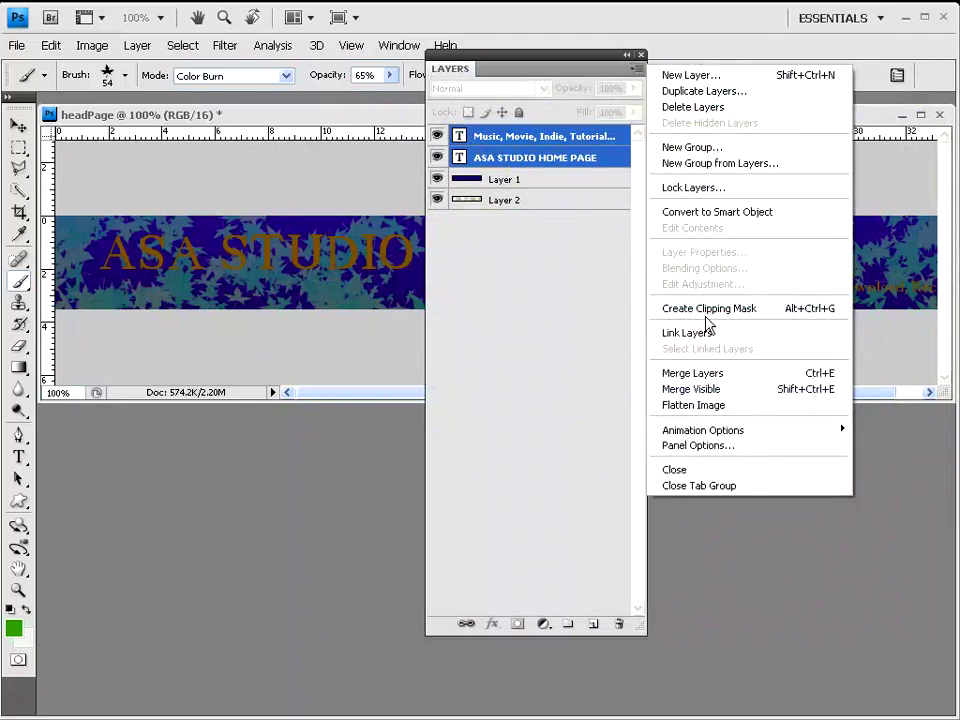
pyautogui.click(703, 375)
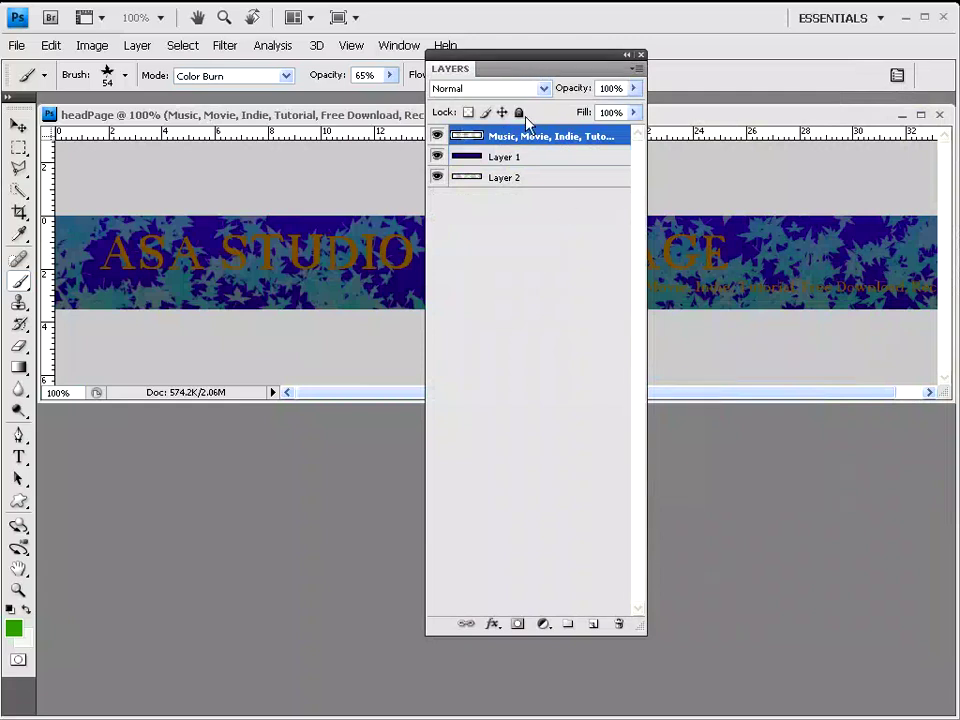
# Step: Duplicate the merged text layer, place the copy below it, and select its lettering pixels
pyautogui.rightClick(519, 135)
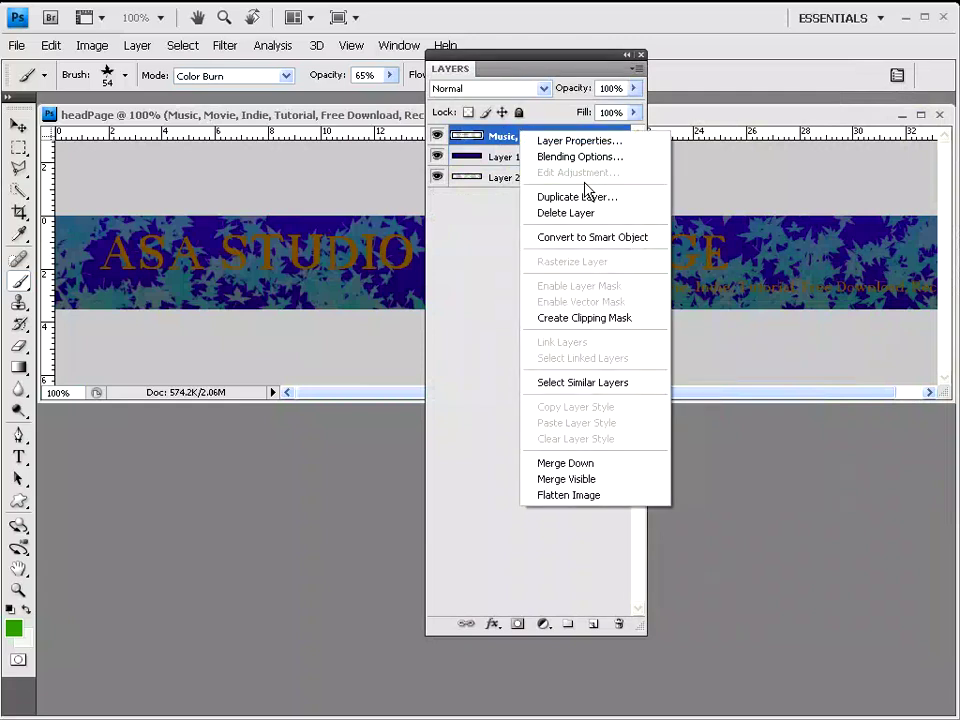
pyautogui.click(588, 198)
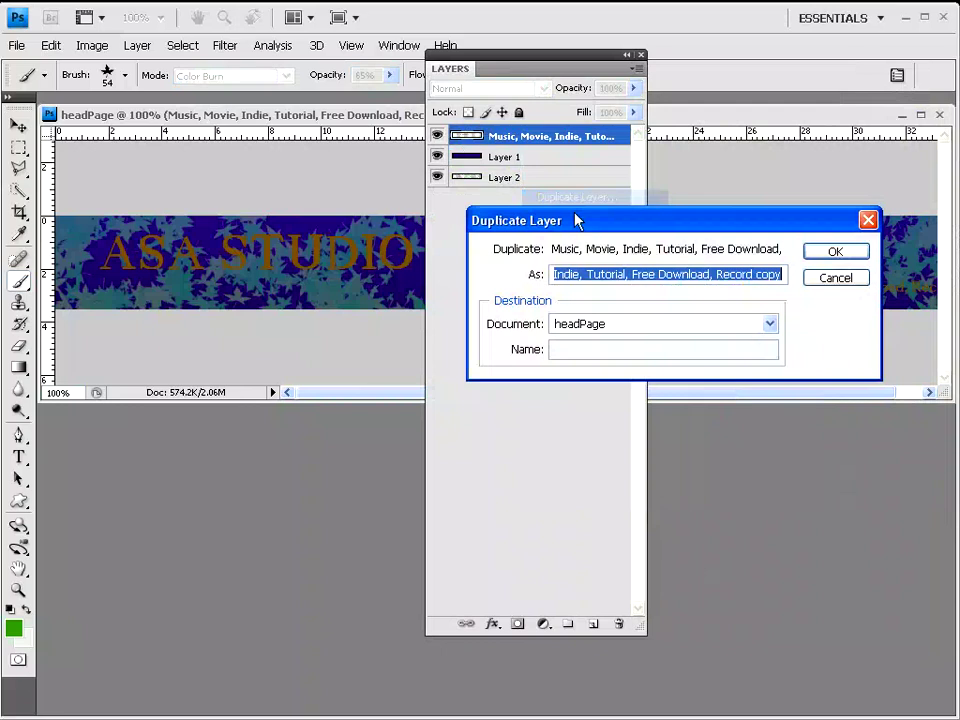
pyautogui.click(836, 252)
pyautogui.moveTo(477, 135); pyautogui.dragTo(481, 168)
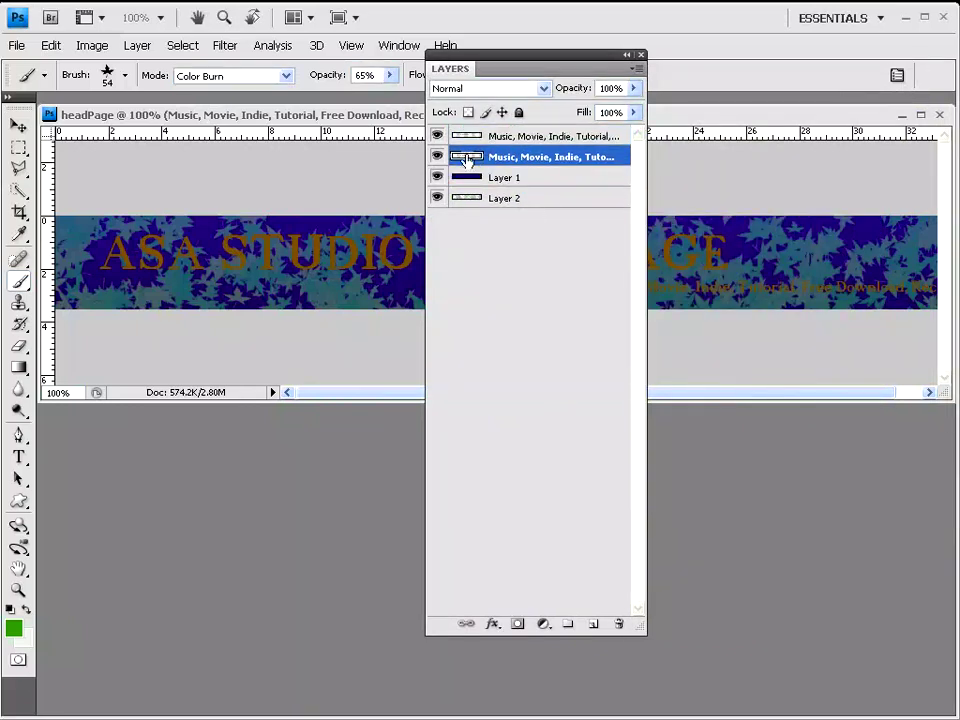
pyautogui.rightClick(466, 158)
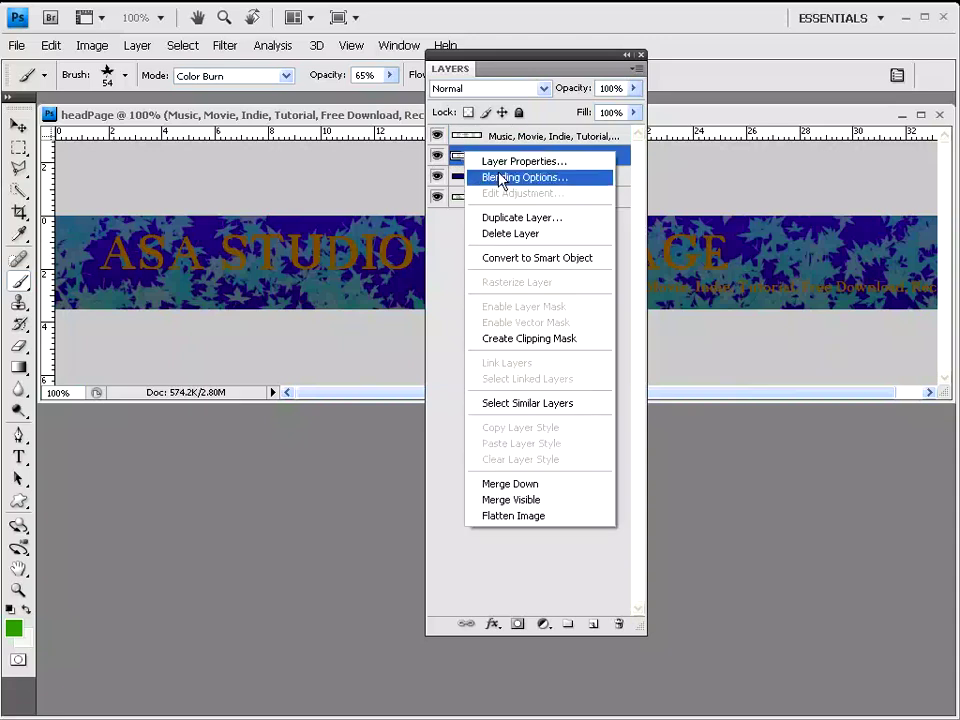
pyautogui.click(490, 225)
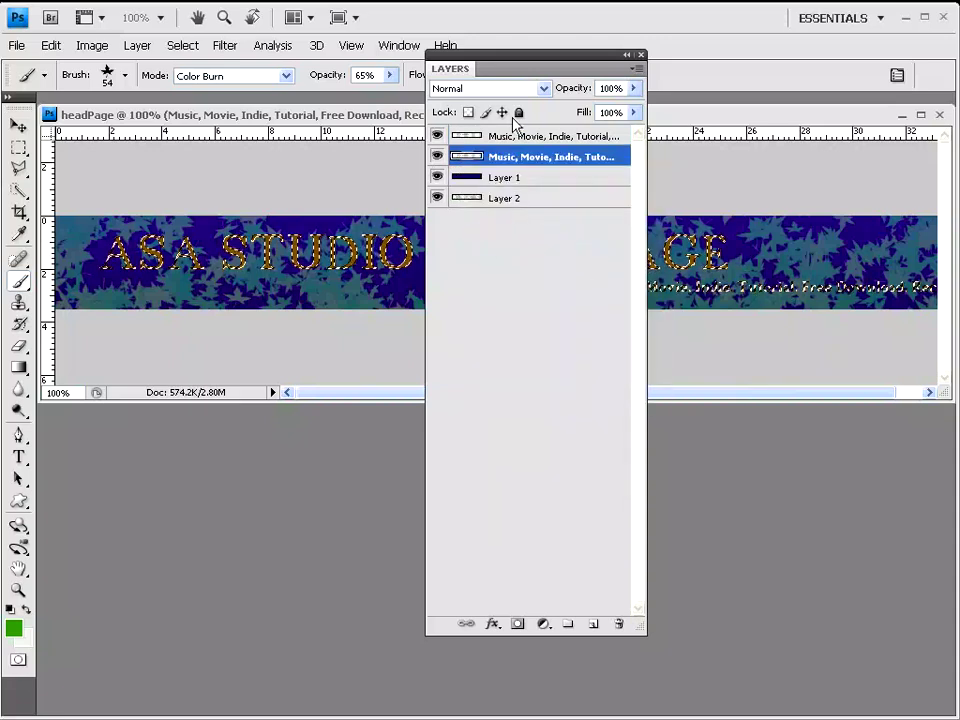
pyautogui.moveTo(529, 75); pyautogui.dragTo(836, 94)
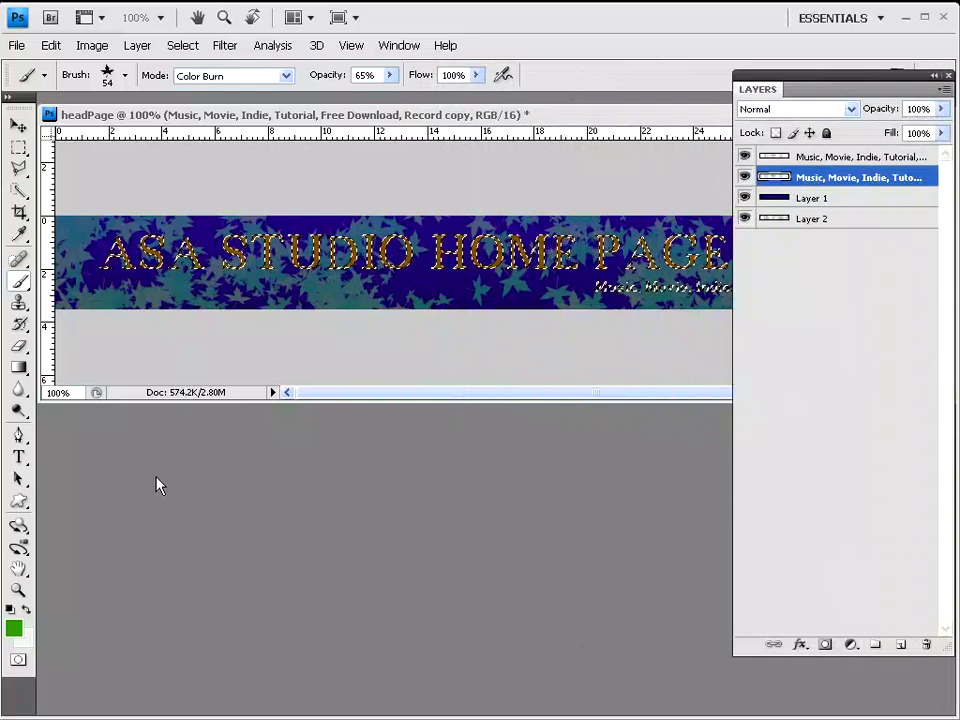
# Step: Set the foreground colour to white, then try a 2 px feather and cancel it
pyautogui.click(13, 628)
pyautogui.click(213, 291)
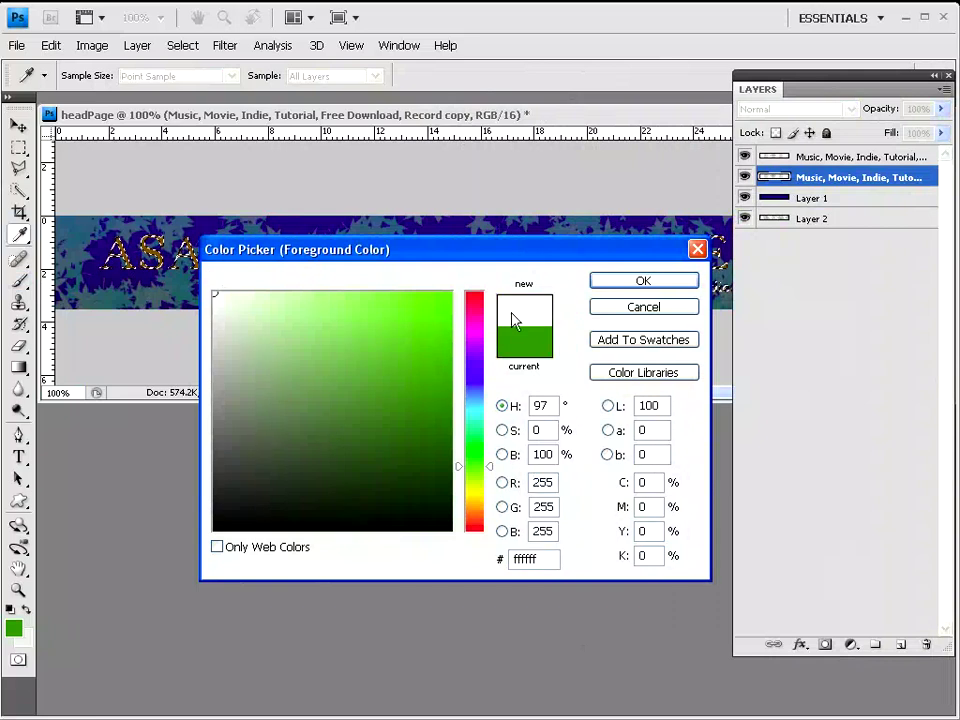
pyautogui.click(643, 280)
pyautogui.click(19, 148)
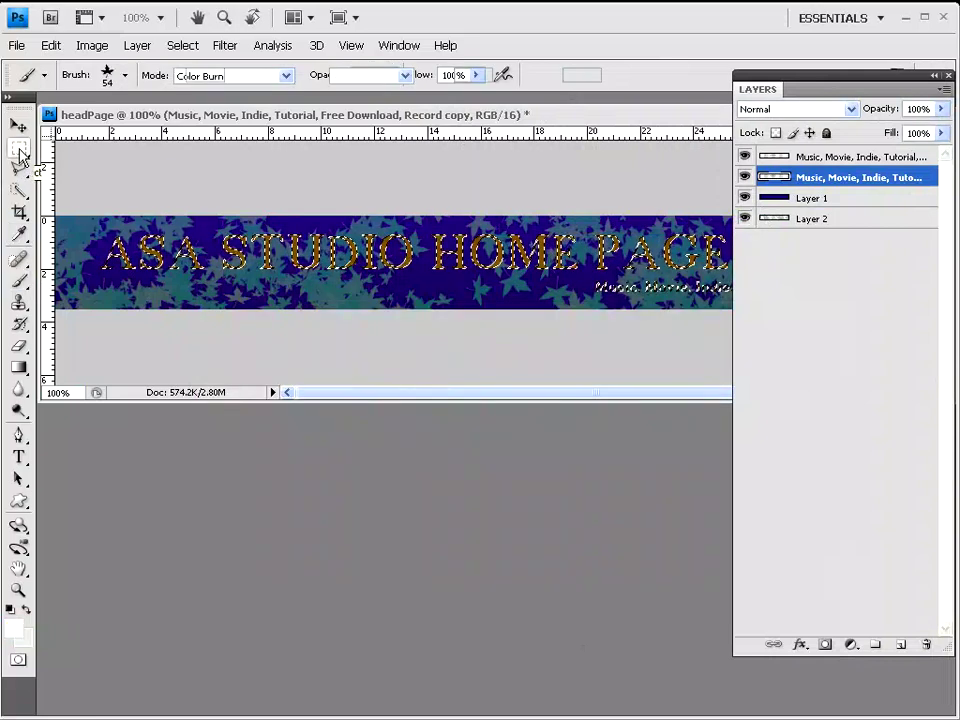
pyautogui.rightClick(198, 235)
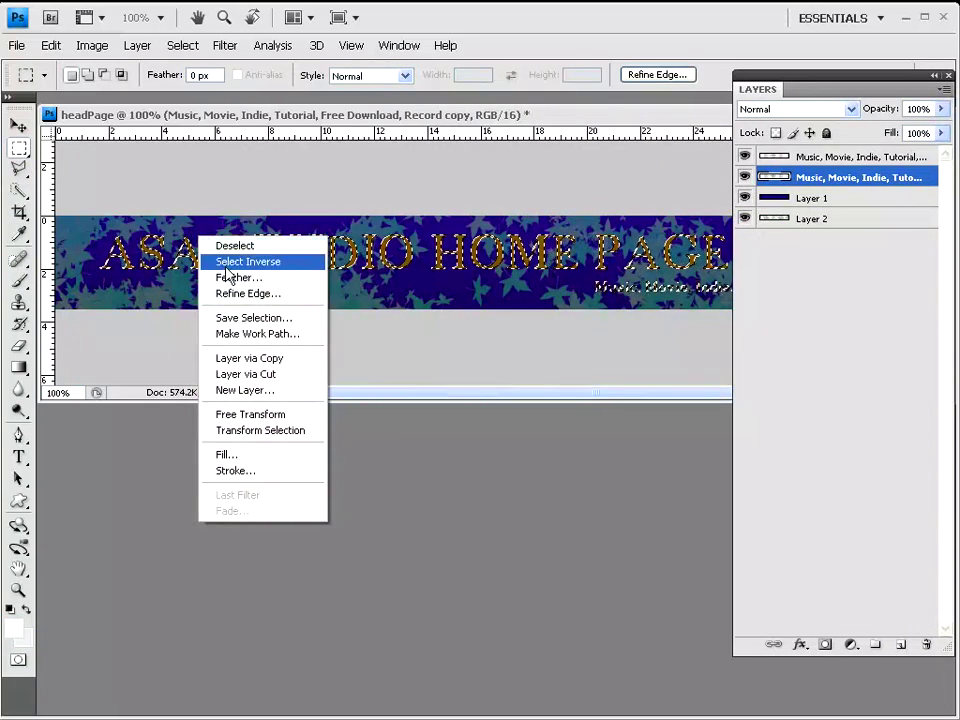
pyautogui.click(225, 277)
pyautogui.moveTo(677, 248); pyautogui.dragTo(387, 213)
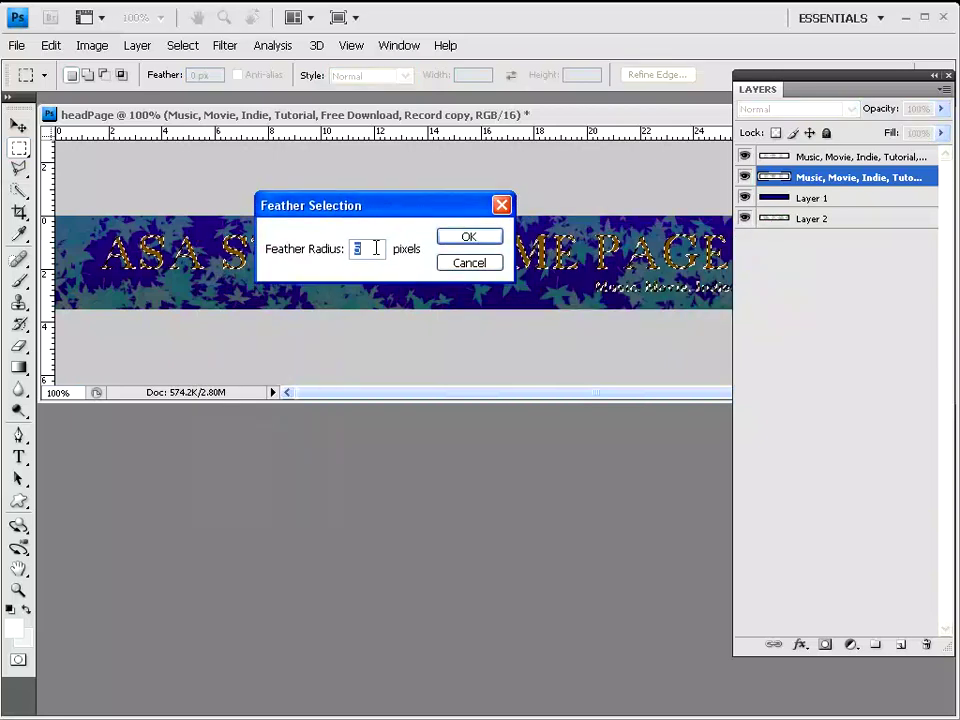
pyautogui.write('2')
pyautogui.click(493, 265)
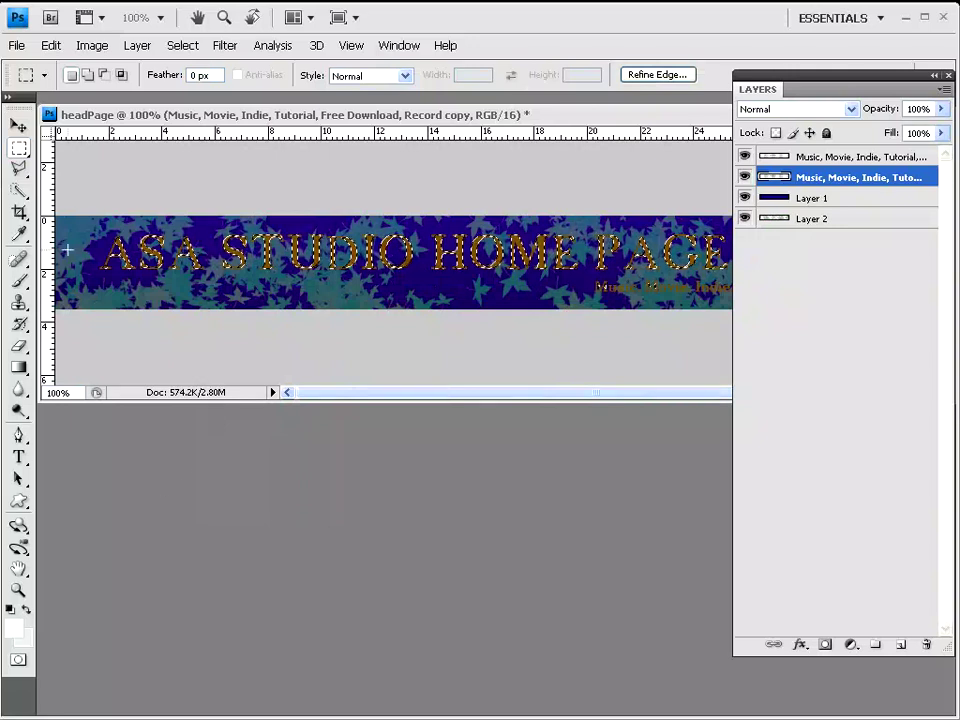
# Step: Fill the selected lettering with the white foreground colour at 100% opacity, Normal mode
pyautogui.click(50, 45)
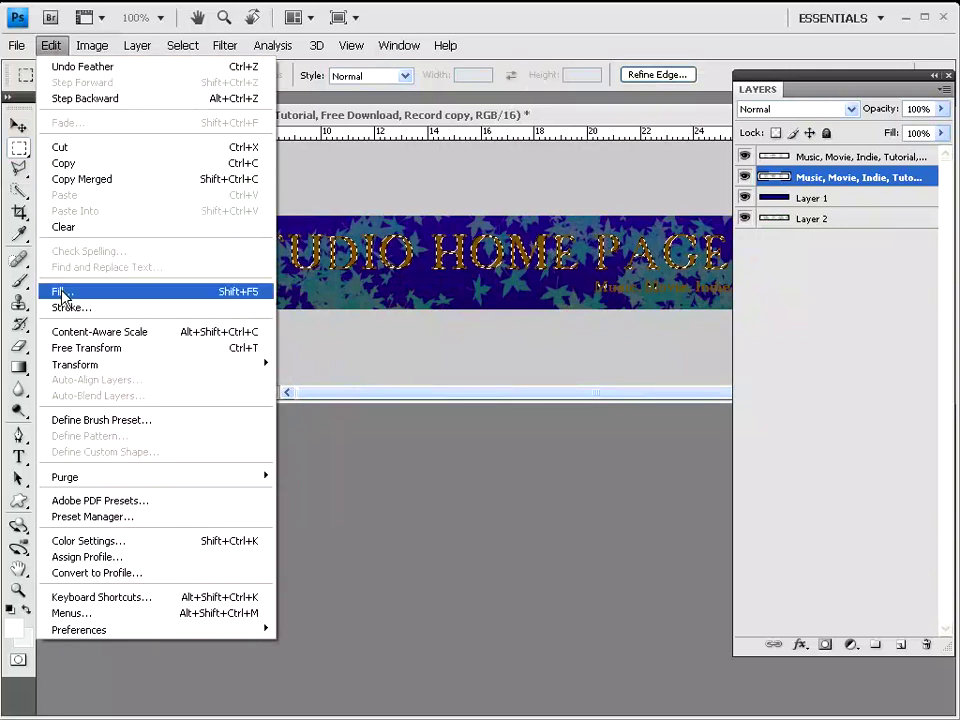
pyautogui.click(62, 291)
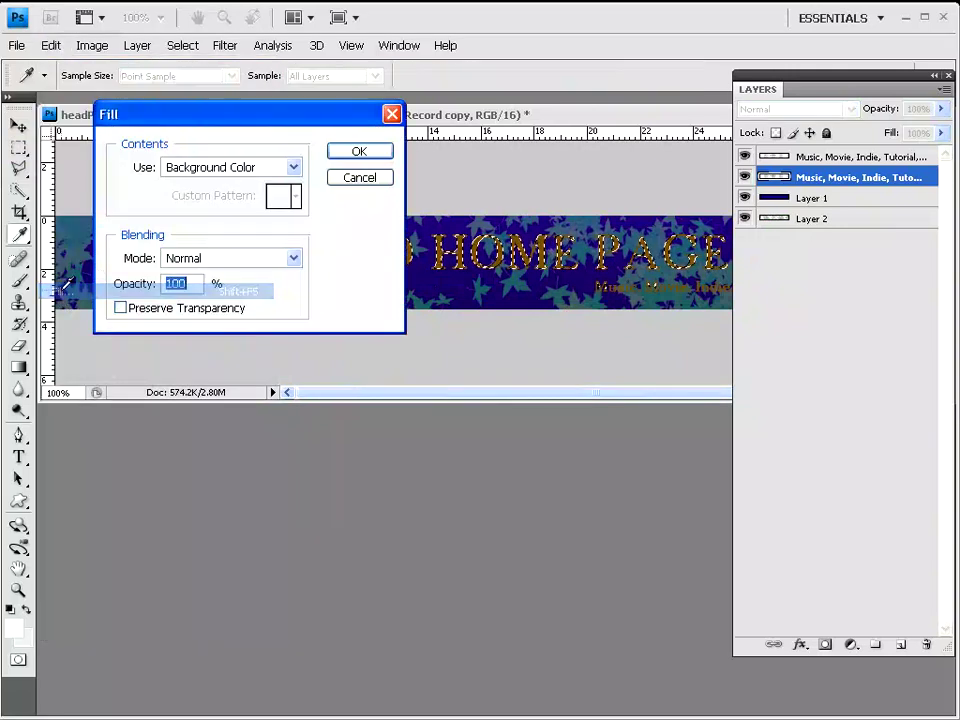
pyautogui.click(220, 170)
pyautogui.click(212, 186)
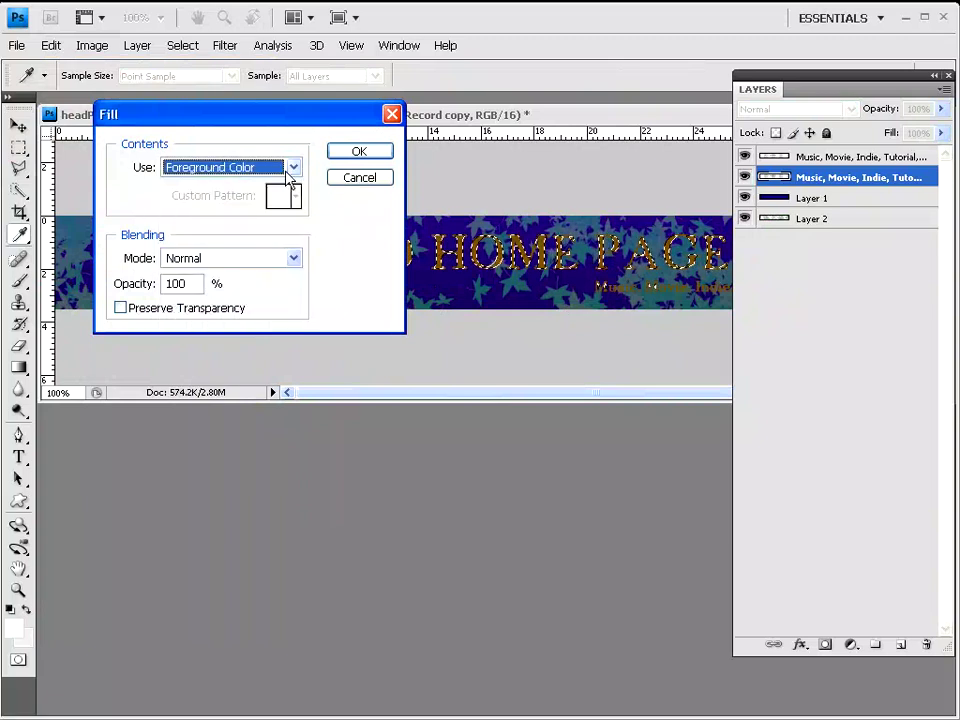
pyautogui.click(378, 152)
pyautogui.click(49, 45)
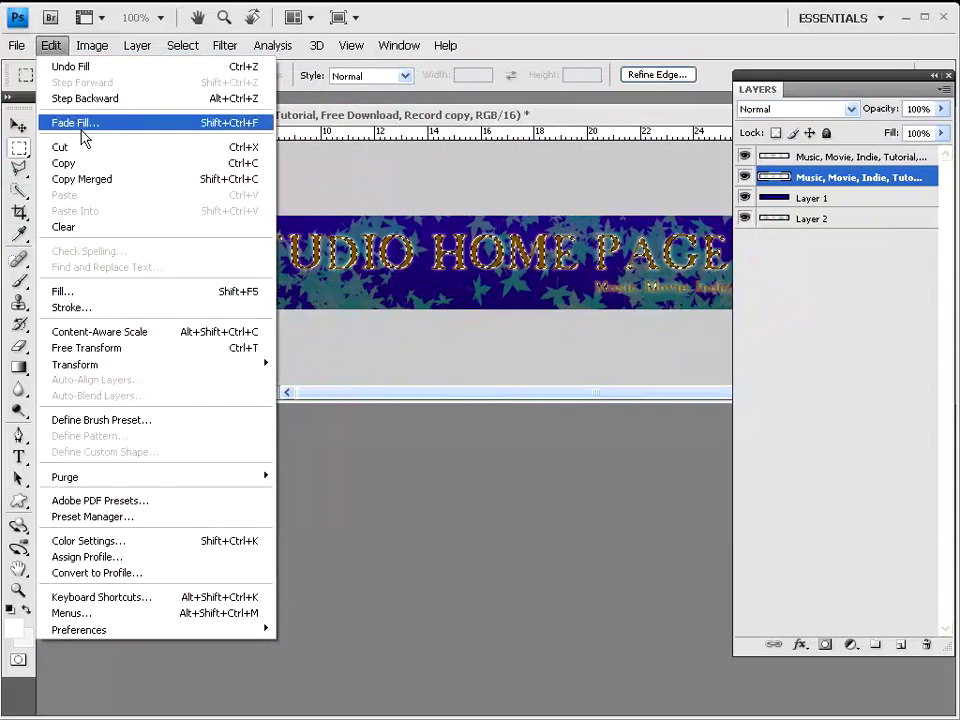
pyautogui.click(63, 293)
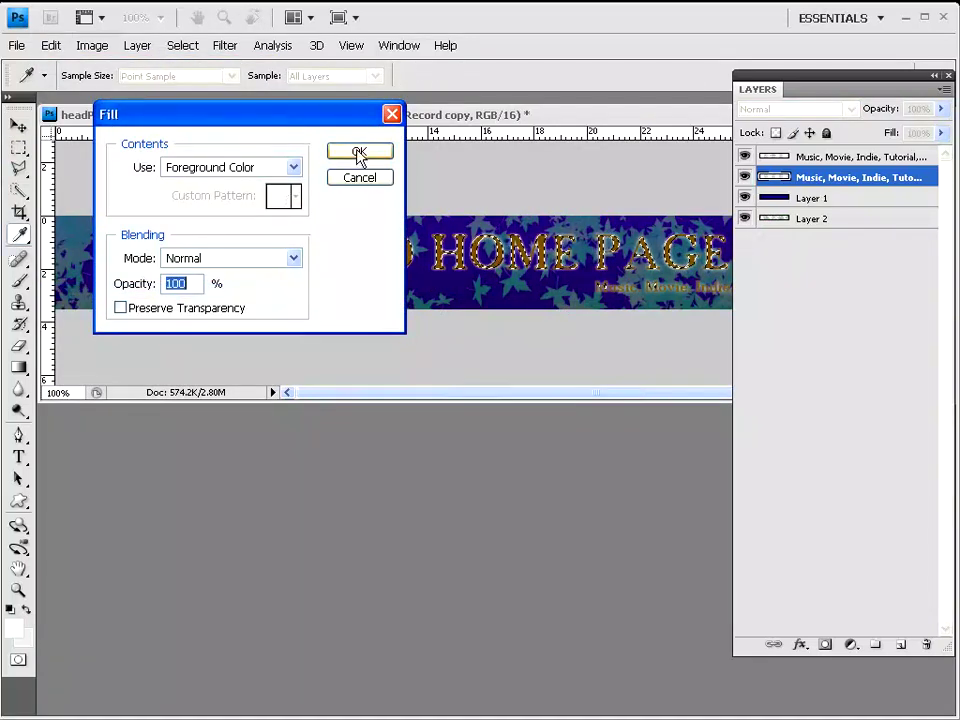
pyautogui.click(359, 152)
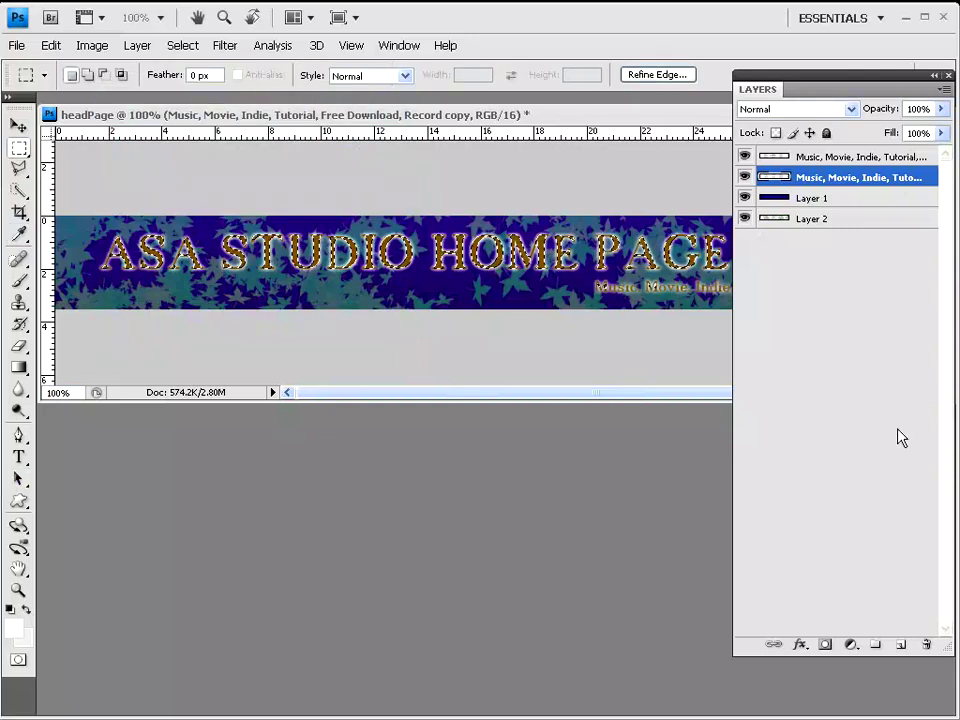
pyautogui.moveTo(850, 75); pyautogui.dragTo(834, 118)
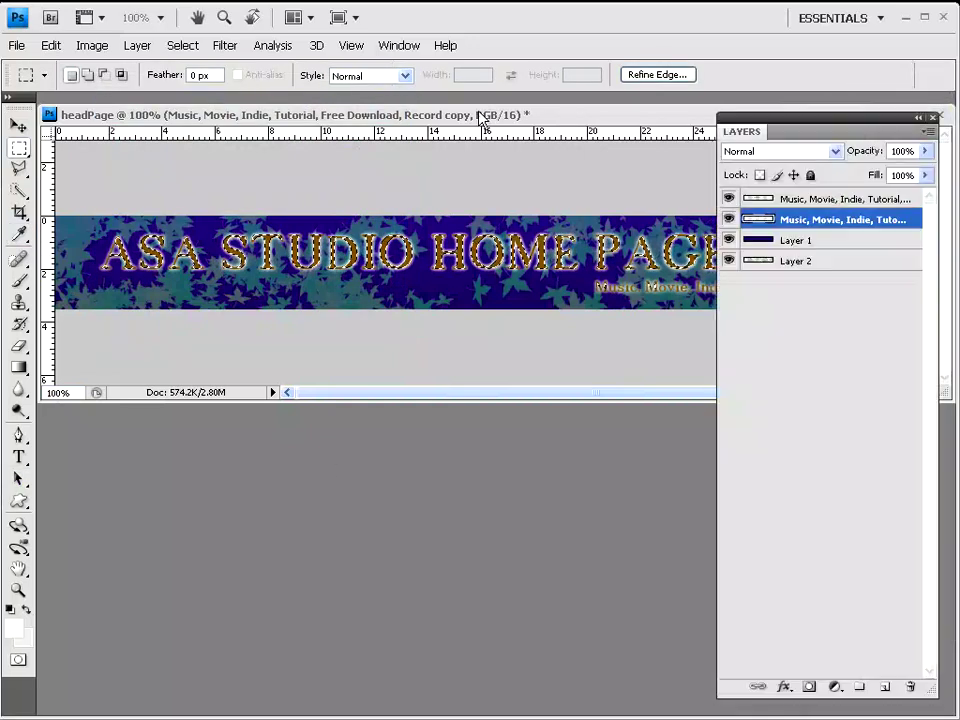
# Step: Save for Web as a progressive quality-60 JPEG named headPage in the asagambar folder
pyautogui.click(17, 46)
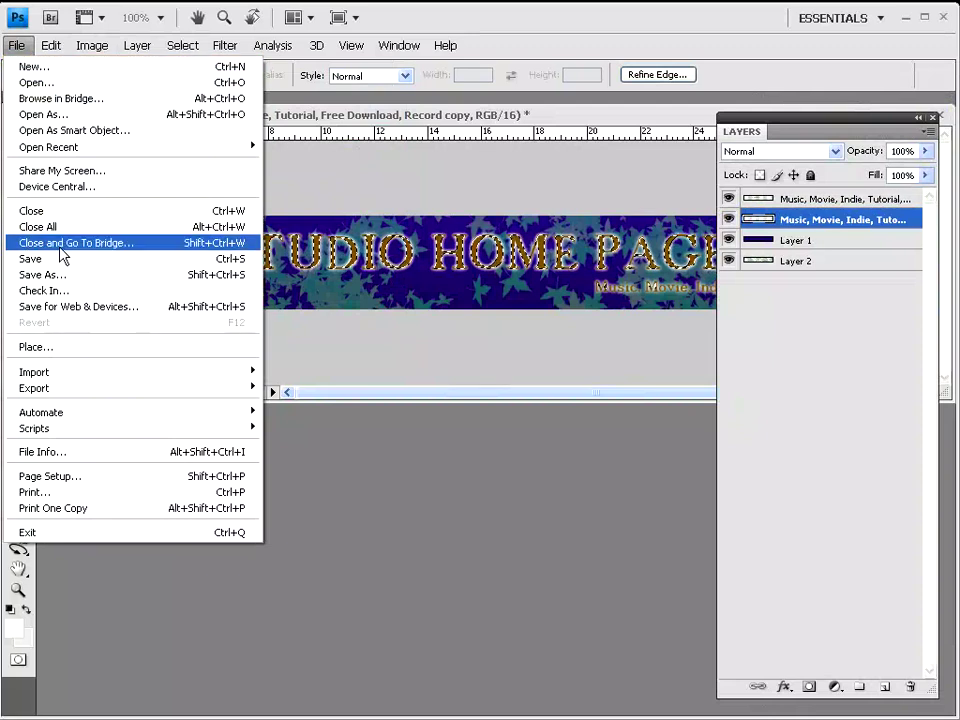
pyautogui.click(72, 308)
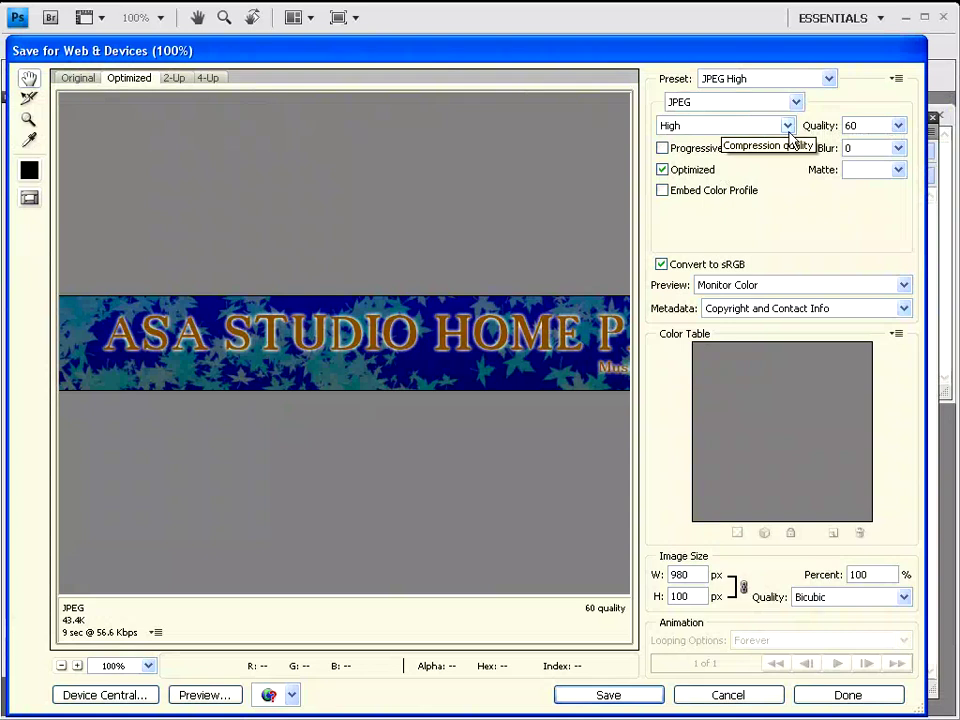
pyautogui.click(662, 149)
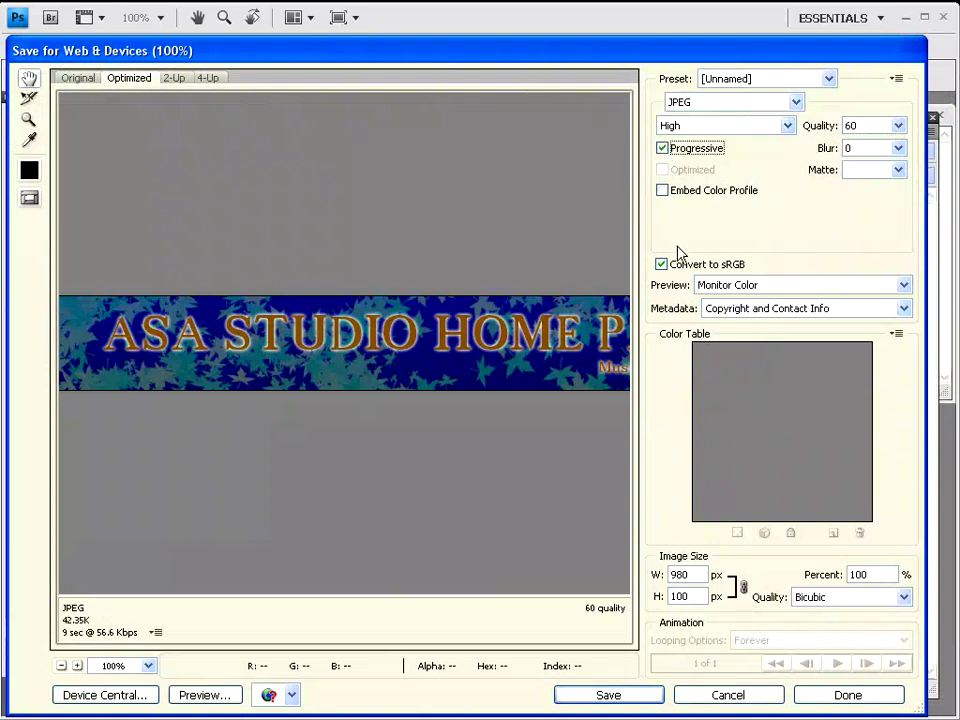
pyautogui.click(610, 695)
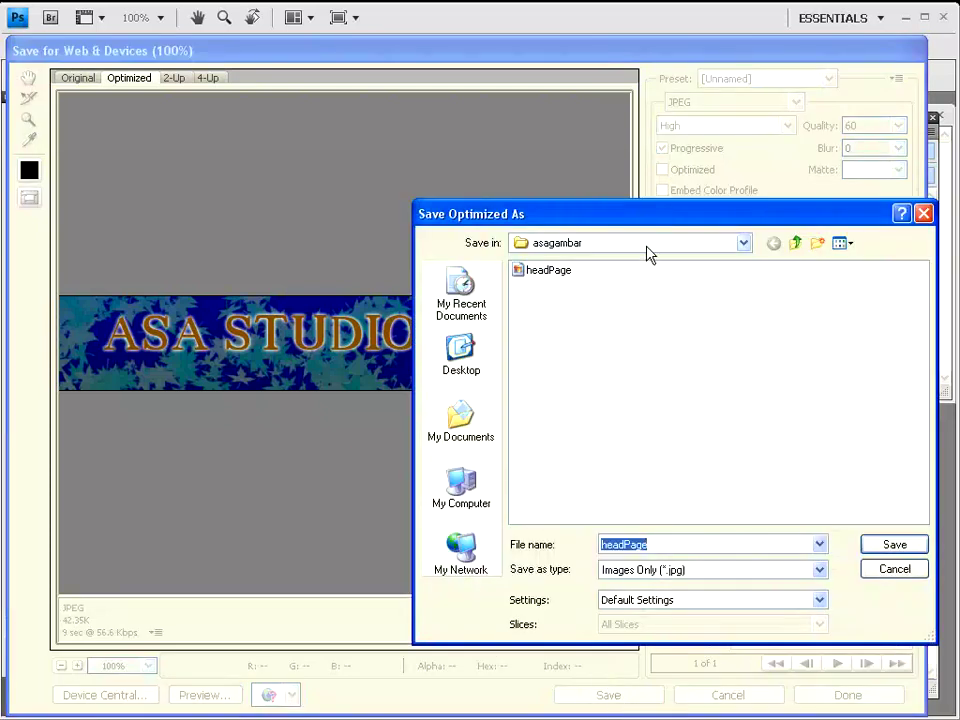
pyautogui.moveTo(537, 212); pyautogui.dragTo(210, 136)
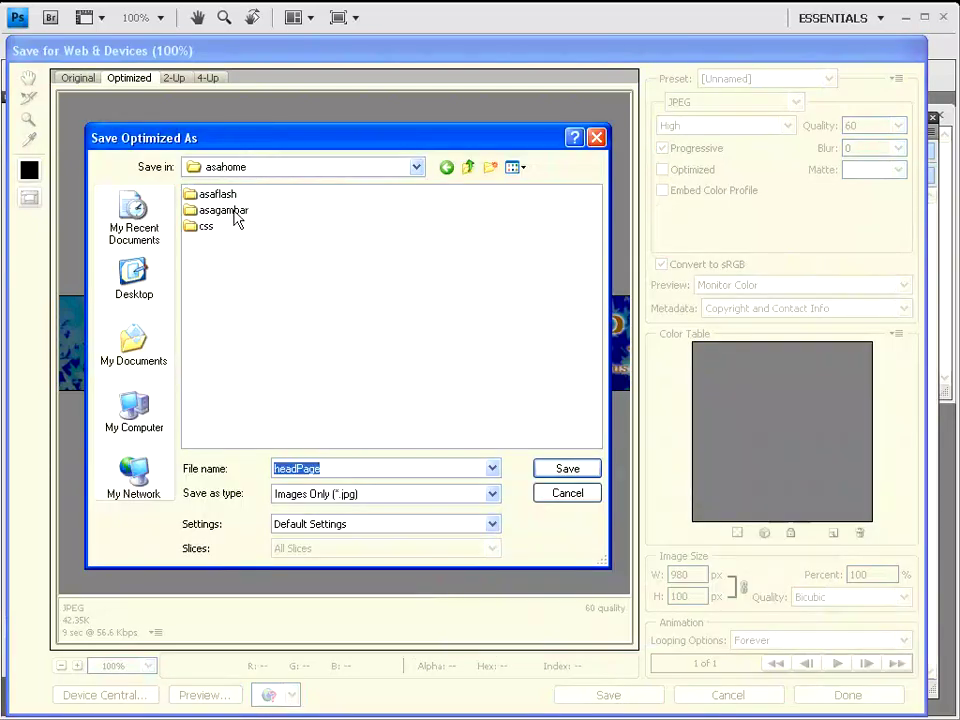
pyautogui.doubleClick(210, 211)
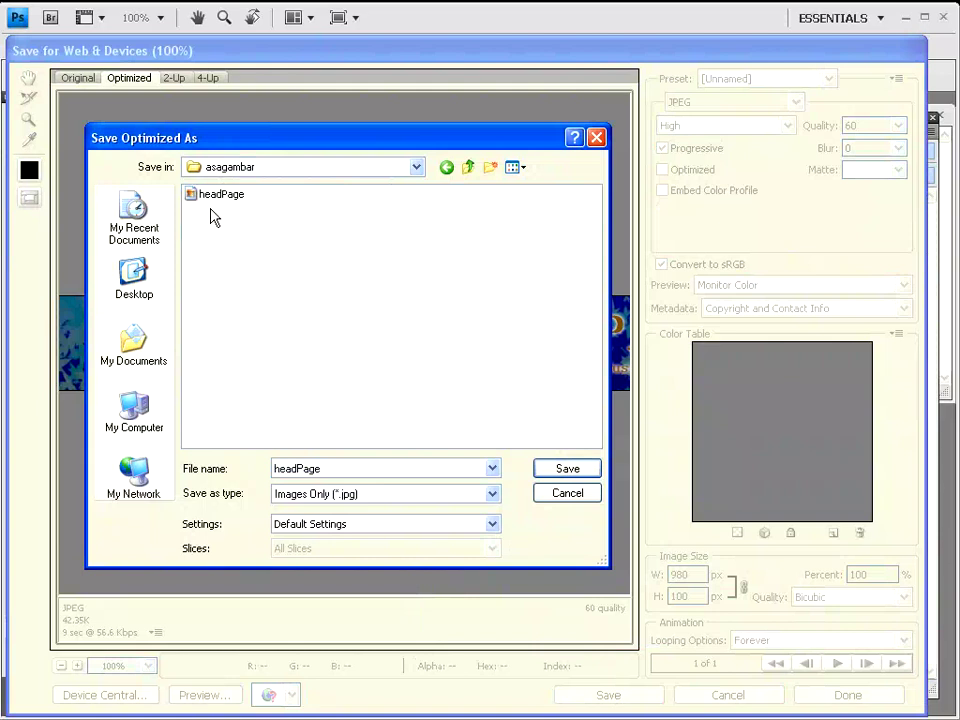
pyautogui.click(221, 197)
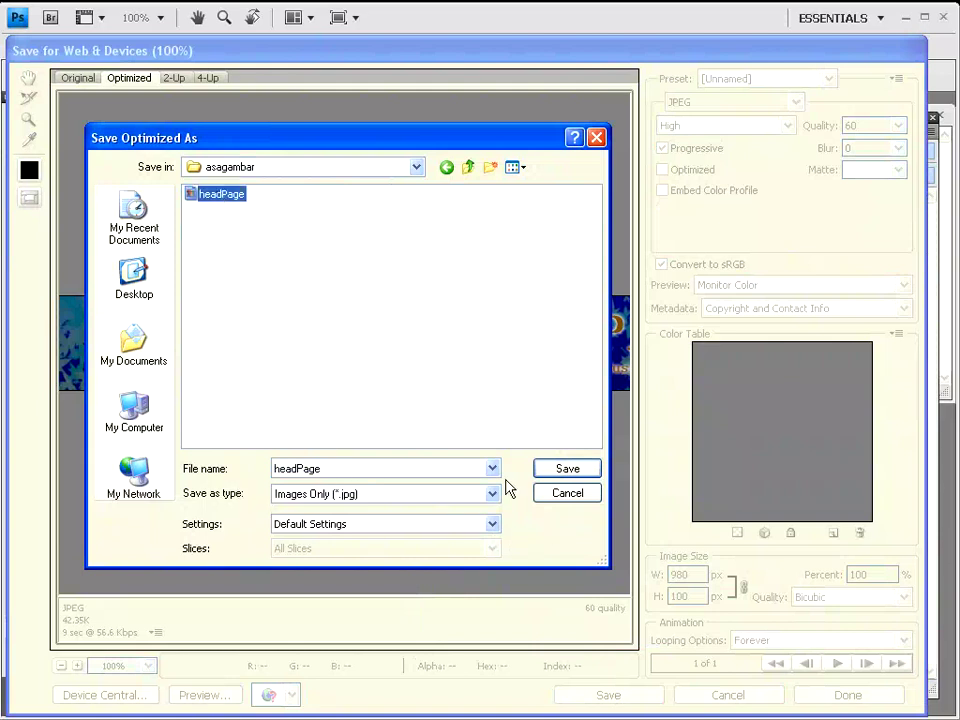
pyautogui.click(562, 470)
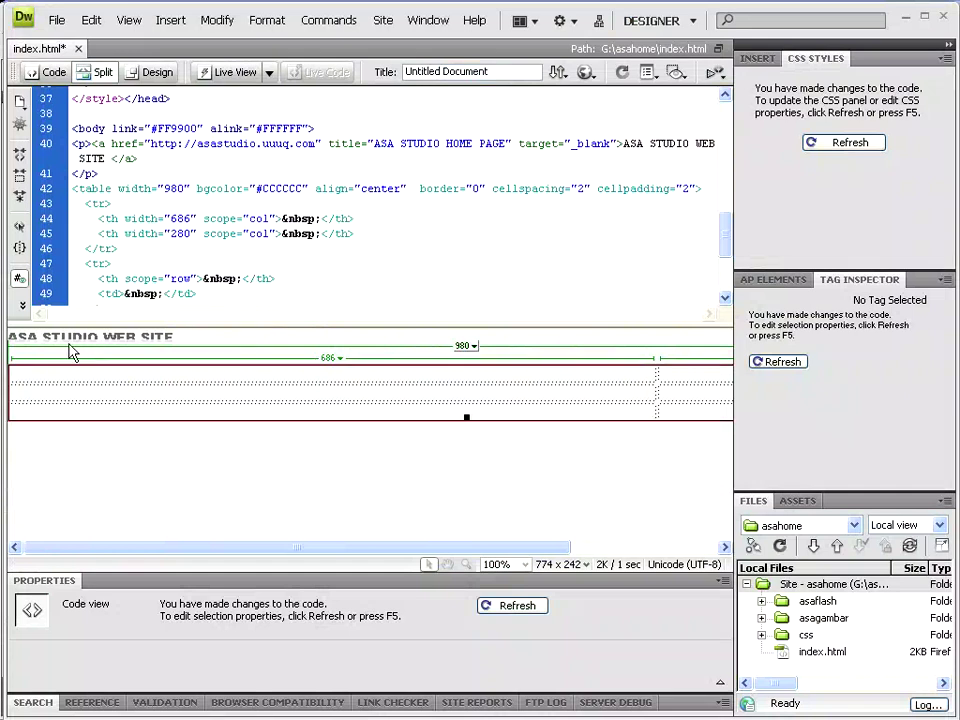
# Step: Add an empty line directly after the <body> tag in the code
pyautogui.click(621, 143)
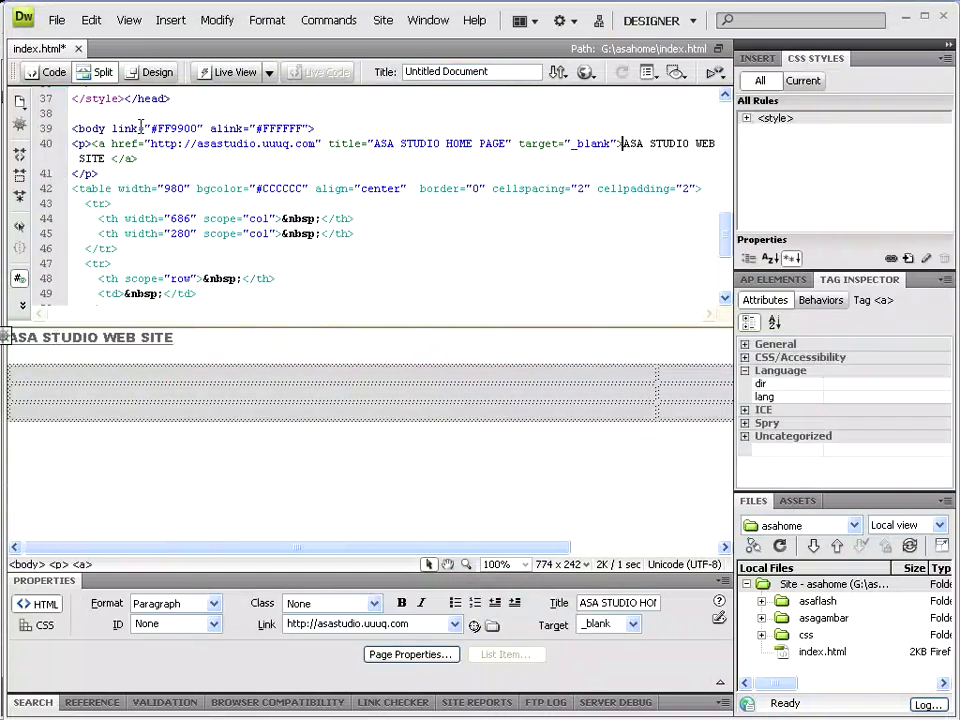
pyautogui.click(322, 129)
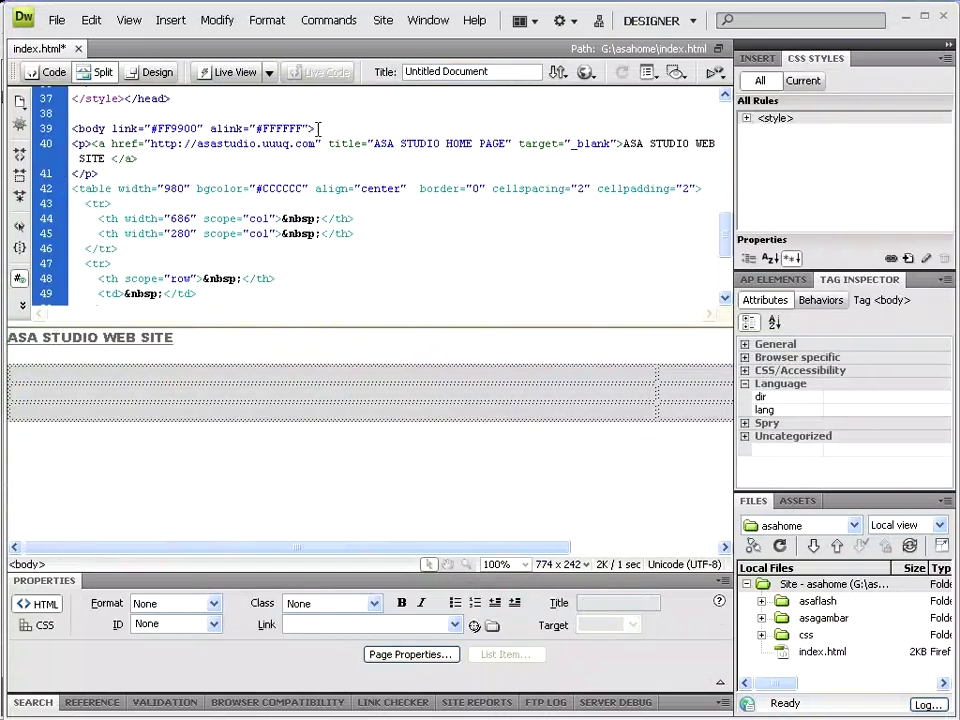
pyautogui.press('Return')
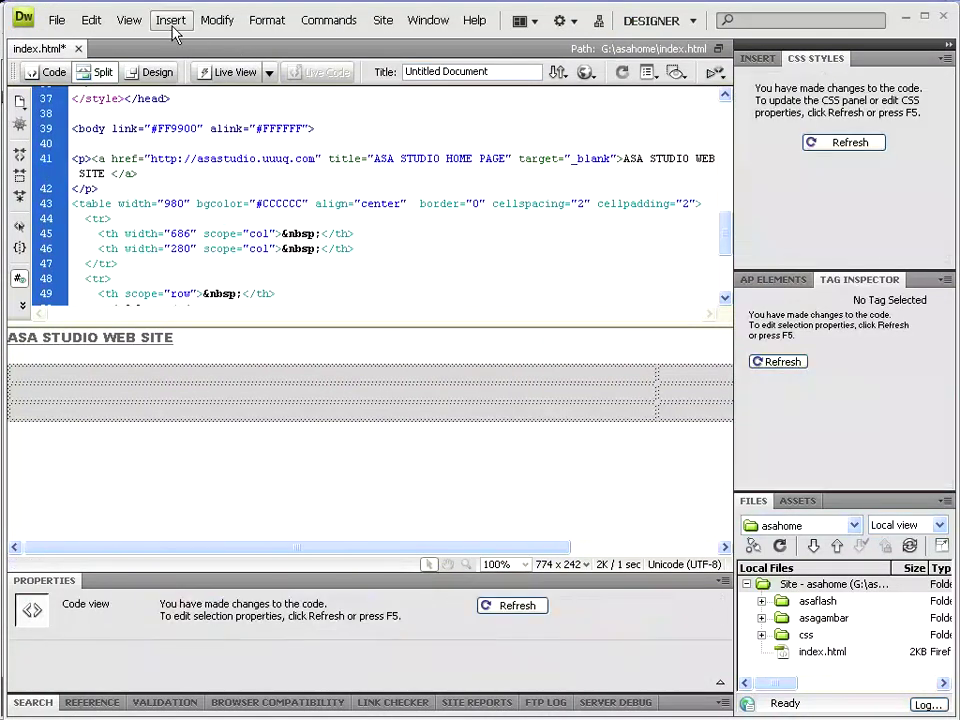
# Step: Insert asagambar/headPage.jpg on the new line with alt text 'head'
pyautogui.click(170, 21)
pyautogui.click(181, 55)
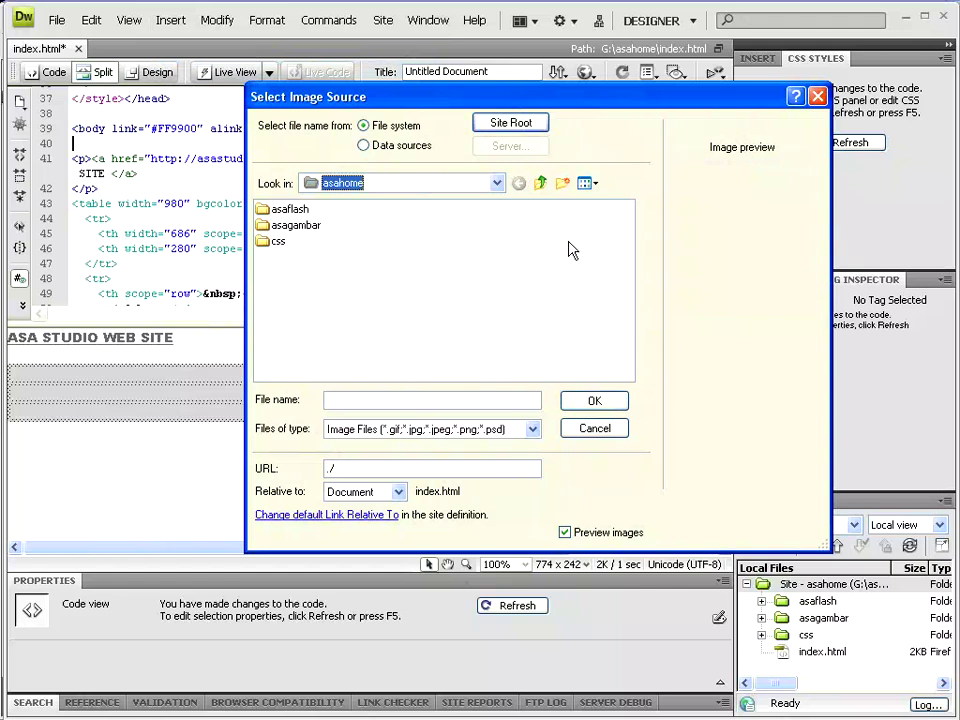
pyautogui.doubleClick(300, 225)
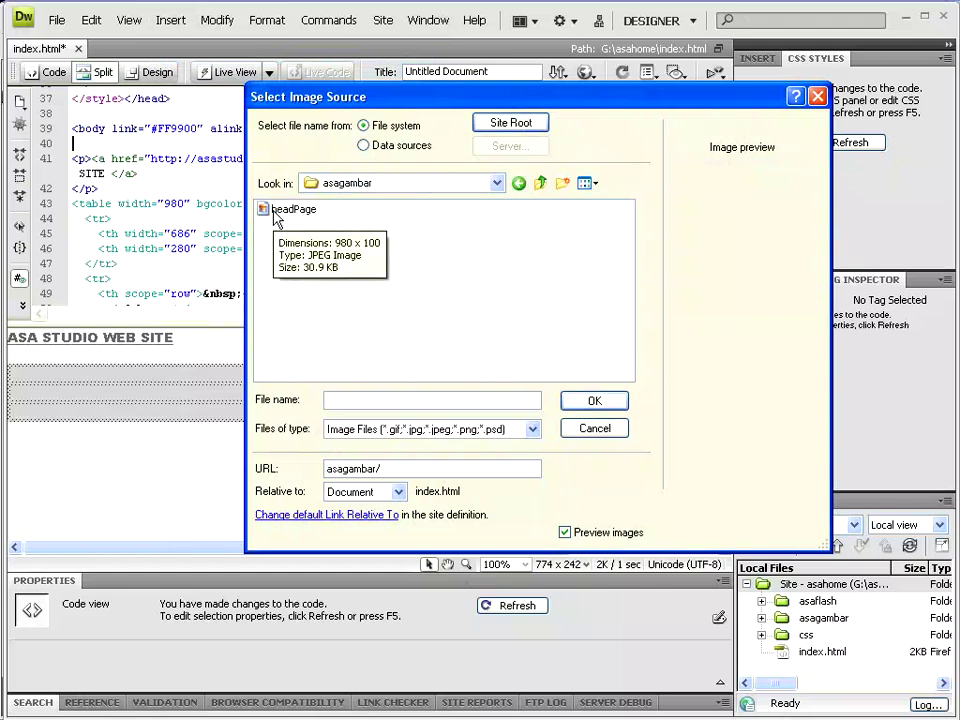
pyautogui.click(303, 216)
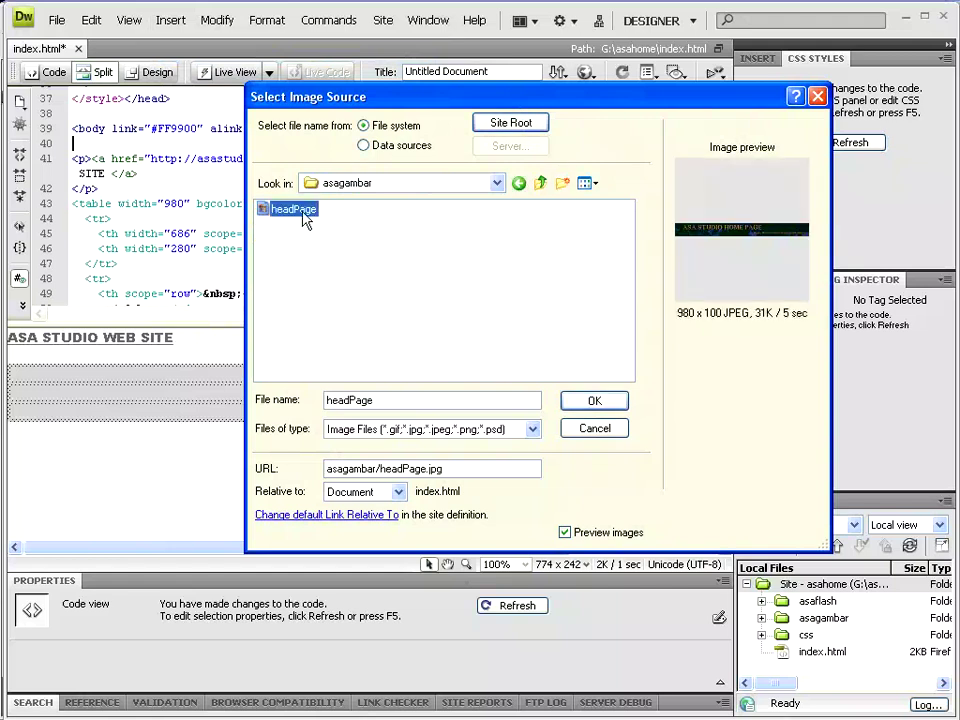
pyautogui.click(591, 405)
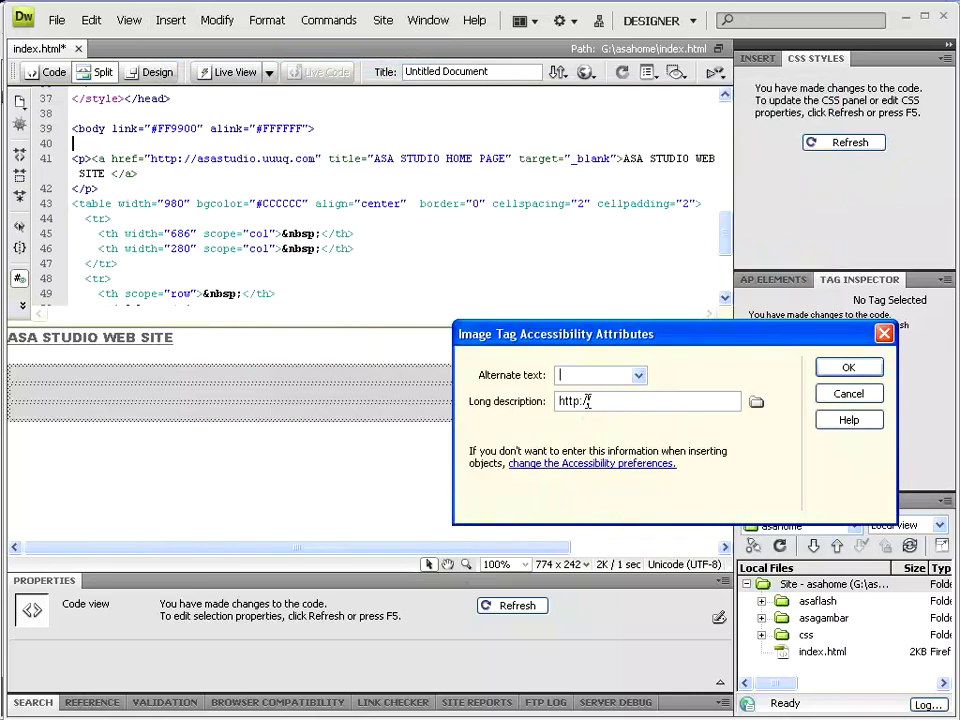
pyautogui.moveTo(690, 345); pyautogui.dragTo(425, 245)
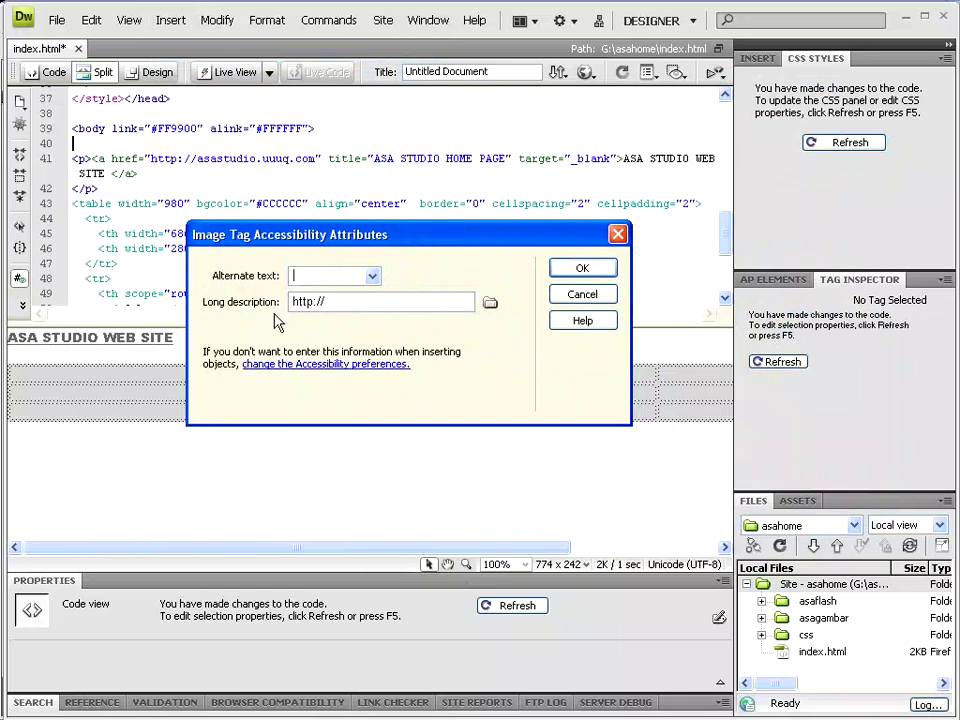
pyautogui.write('head')
pyautogui.click(598, 276)
pyautogui.scroll(-1, 727, 444)
pyautogui.scroll(1, 727, 444)
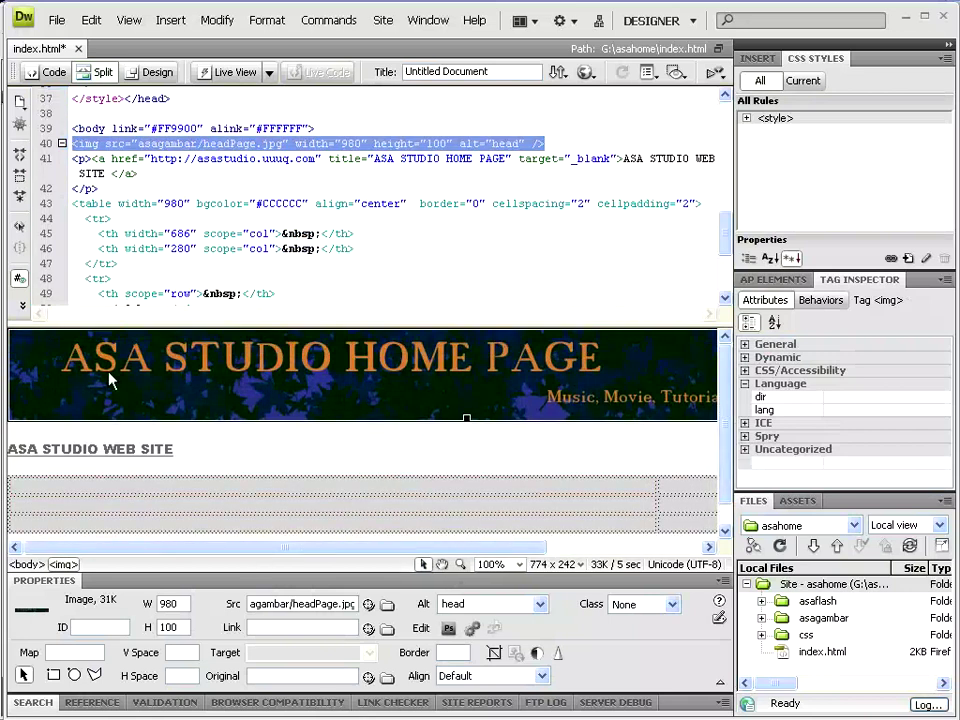
# Step: Save index.html and preview it in Firefox
pyautogui.click(585, 76)
pyautogui.click(630, 93)
pyautogui.click(400, 397)
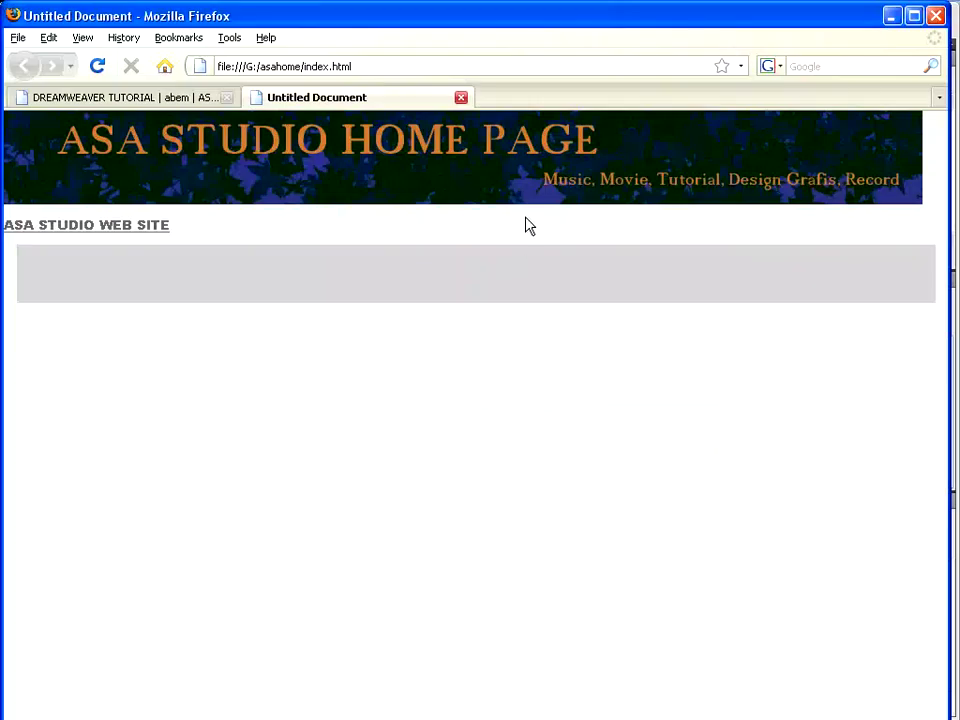